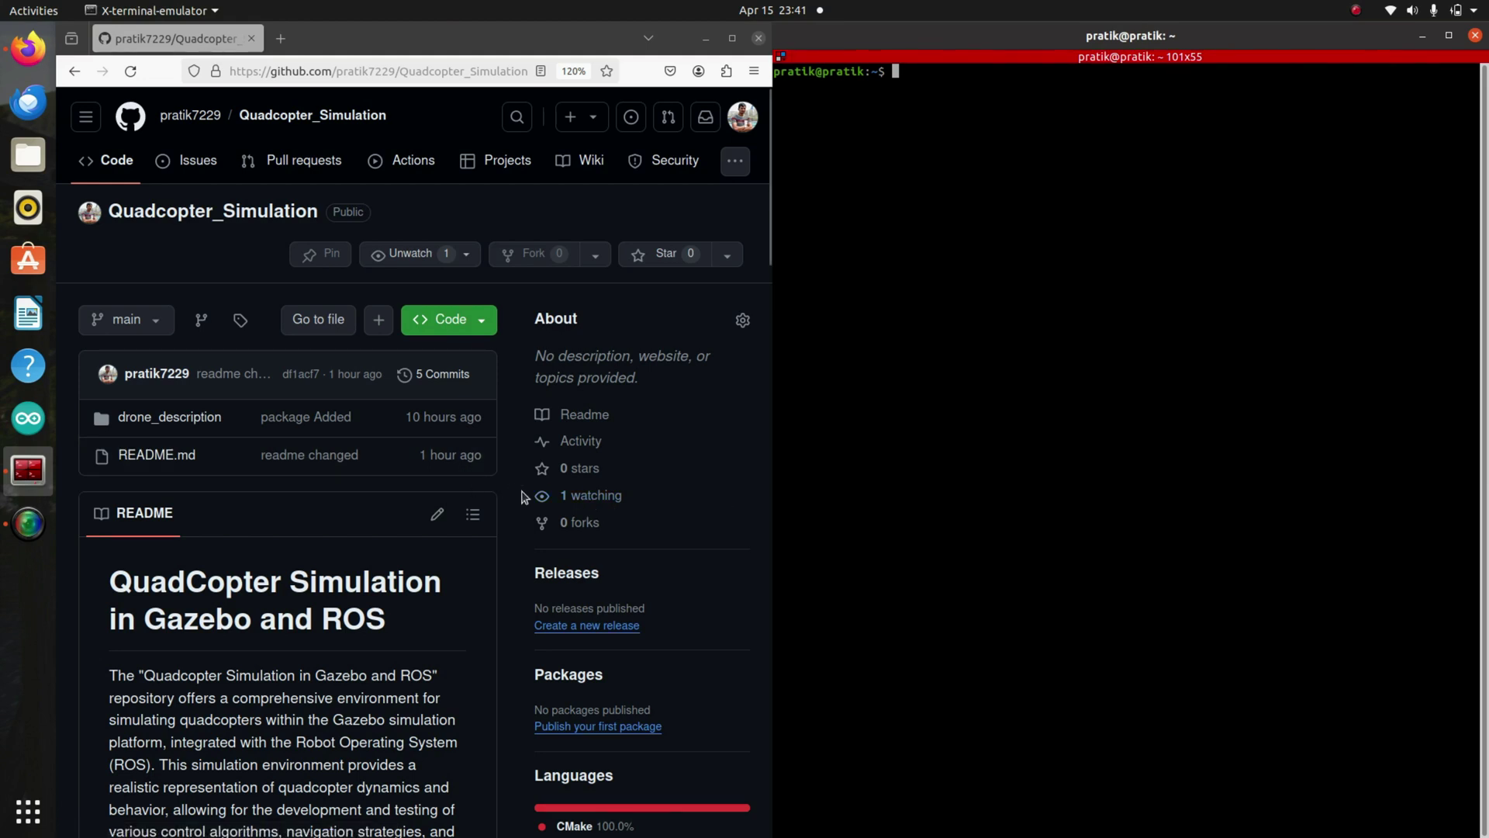
{"action": "scroll", "coordinate": [466, 518], "scroll_direction": "down", "scroll_amount": 6}
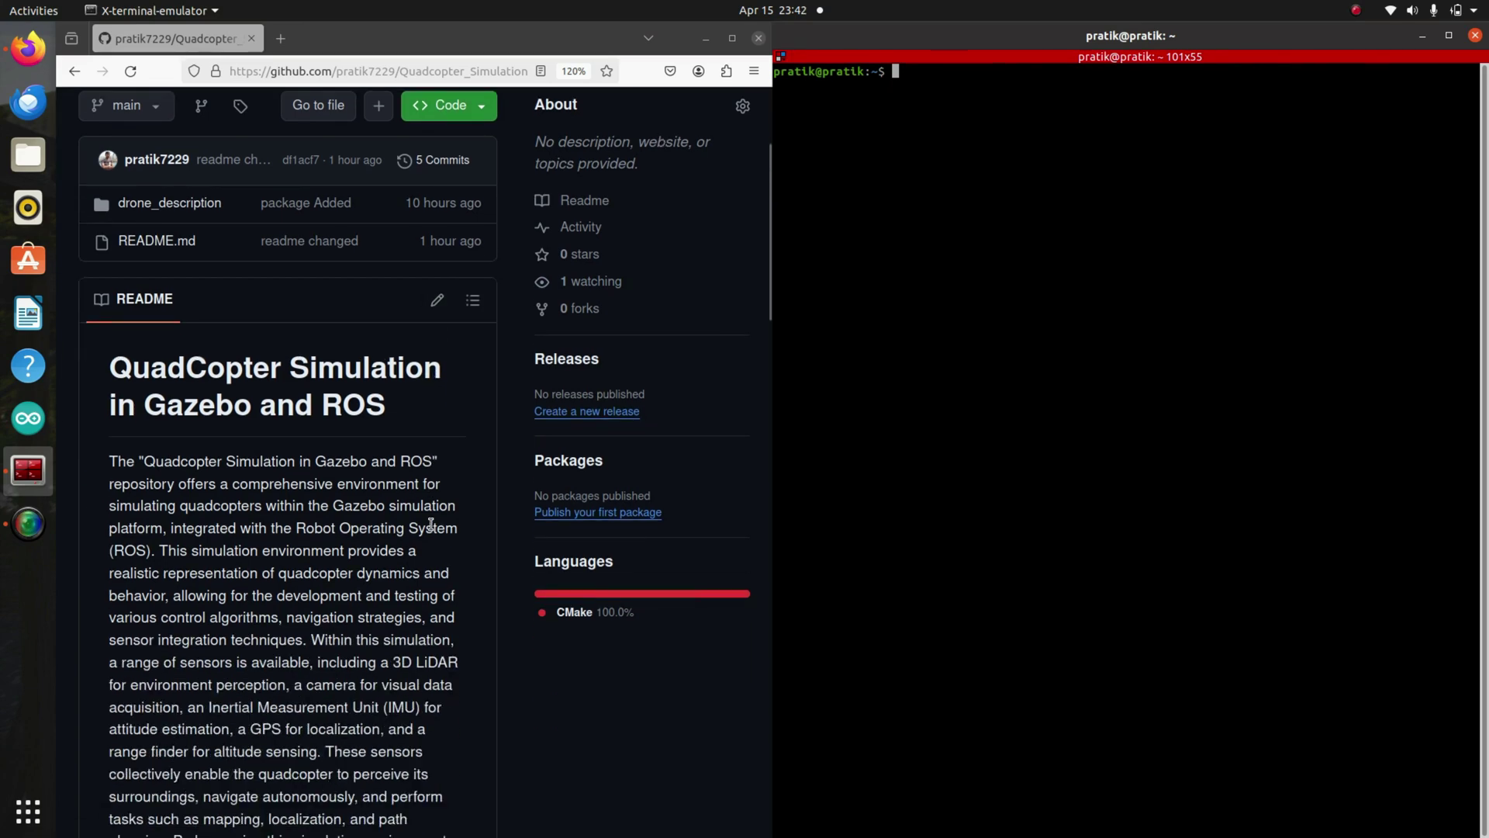
{"action": "scroll", "coordinate": [429, 528], "scroll_direction": "down", "scroll_amount": 3}
{"action": "scroll", "coordinate": [429, 526], "scroll_direction": "down", "scroll_amount": 3}
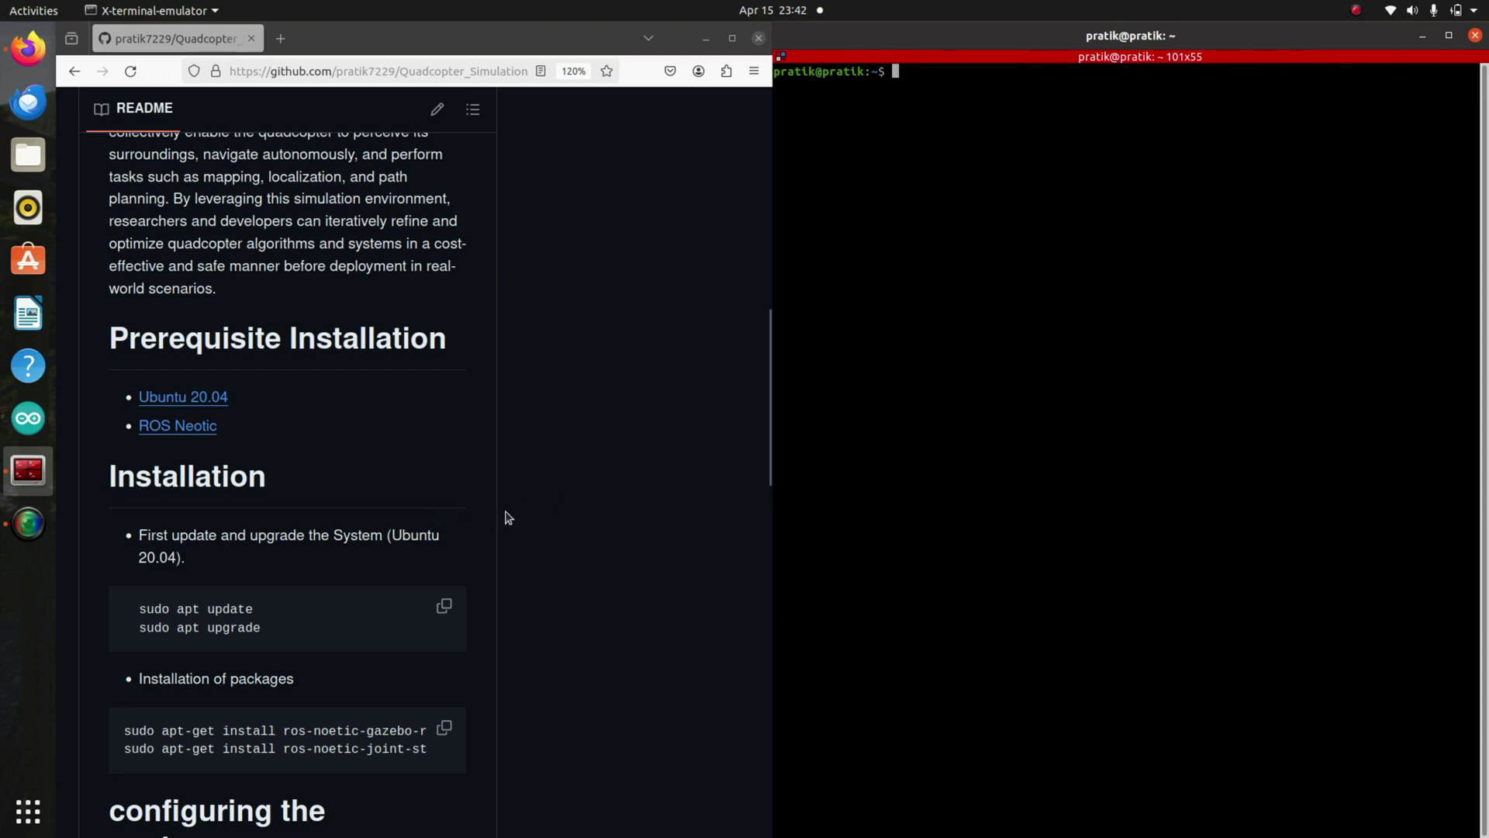
Step: Refresh the package lists with 'sudo apt update', entering the password
{"action": "triple_click", "coordinate": [248, 609]}
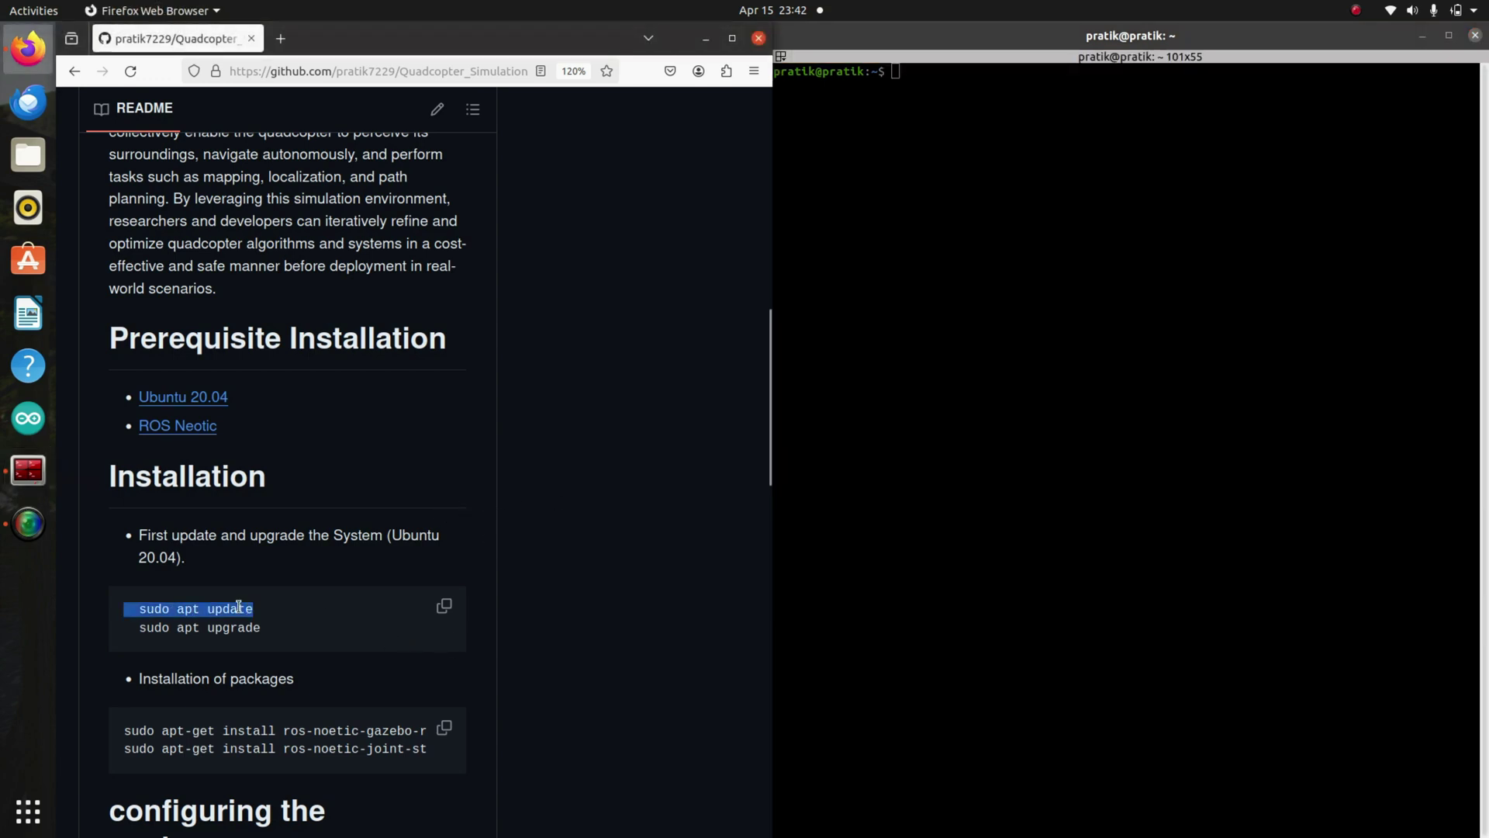
{"action": "key", "text": "alt+Tab"}
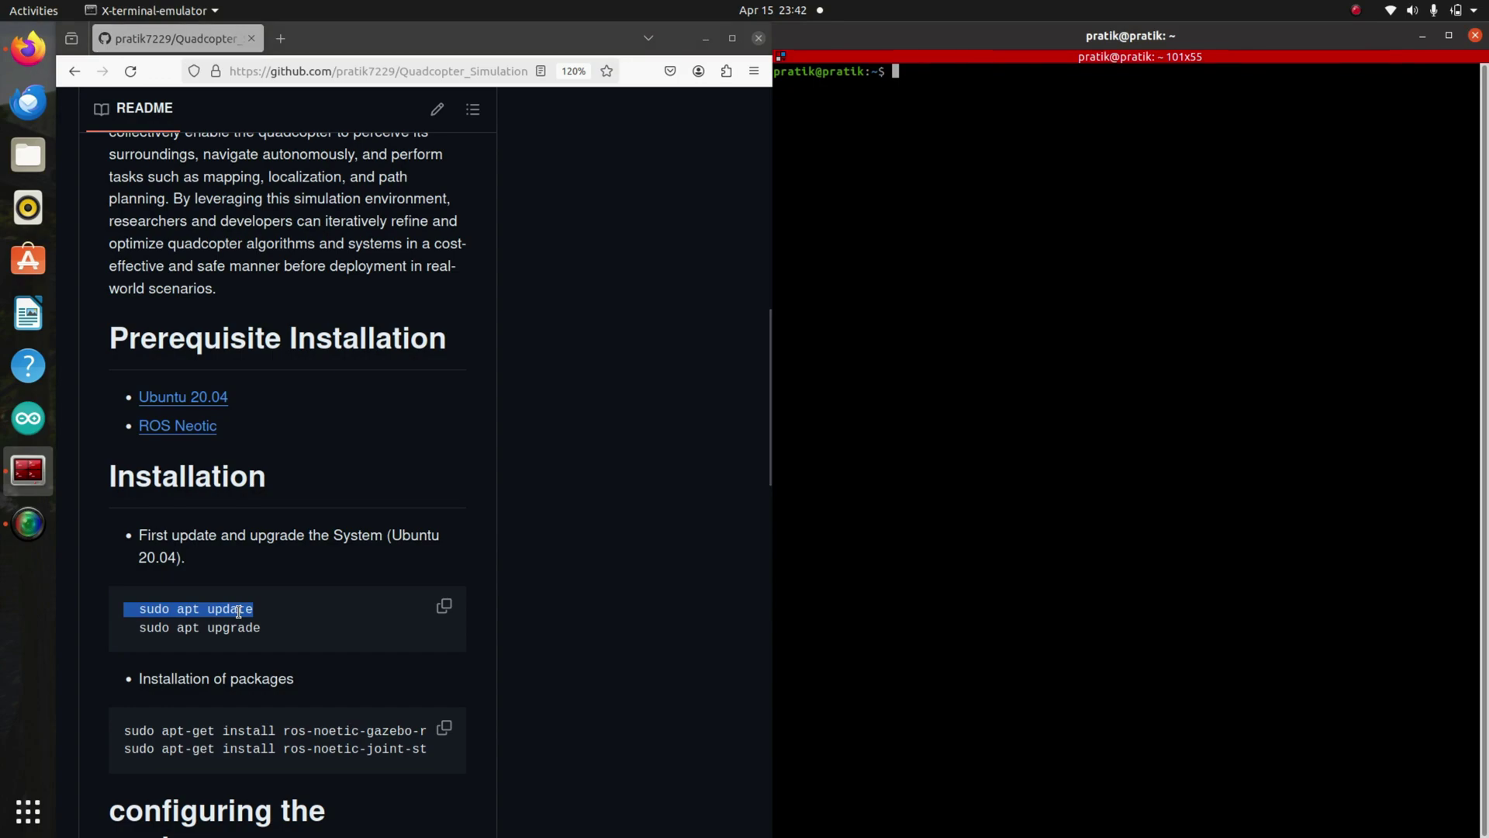
{"action": "type", "text": "sudo apt update"}
{"action": "key", "text": "Return"}
{"action": "key", "text": "Return"}
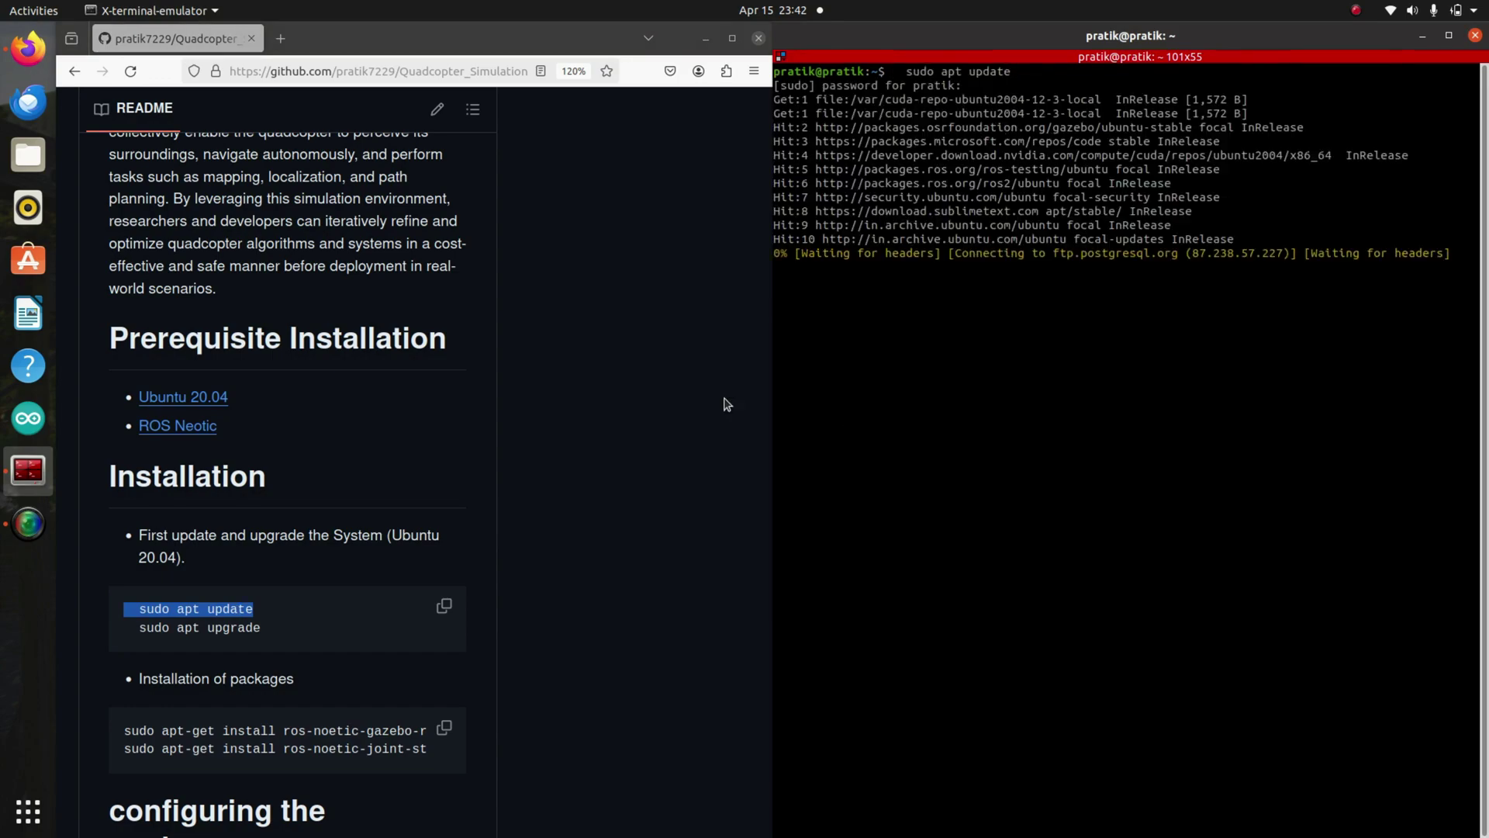
Step: Run 'sudo apt upgrade' to upgrade all installed packages
{"action": "triple_click", "coordinate": [198, 627]}
{"action": "key", "text": "alt+Tab"}
{"action": "key", "text": "ctrl+shift+v"}
{"action": "key", "text": "Return"}
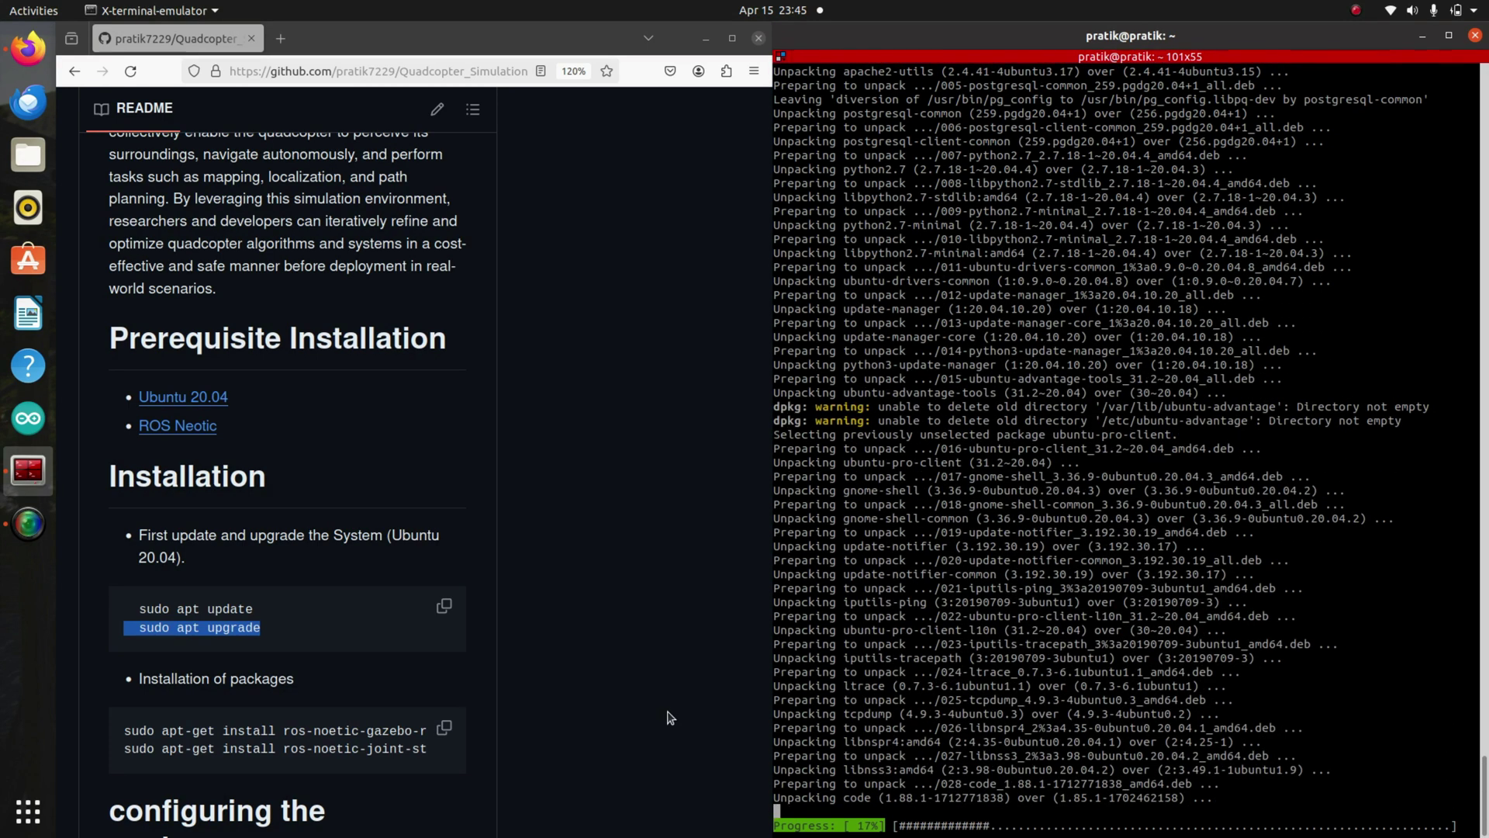
{"action": "scroll", "coordinate": [605, 715], "scroll_direction": "down", "scroll_amount": 3}
{"action": "scroll", "coordinate": [582, 719], "scroll_direction": "up", "scroll_amount": 2}
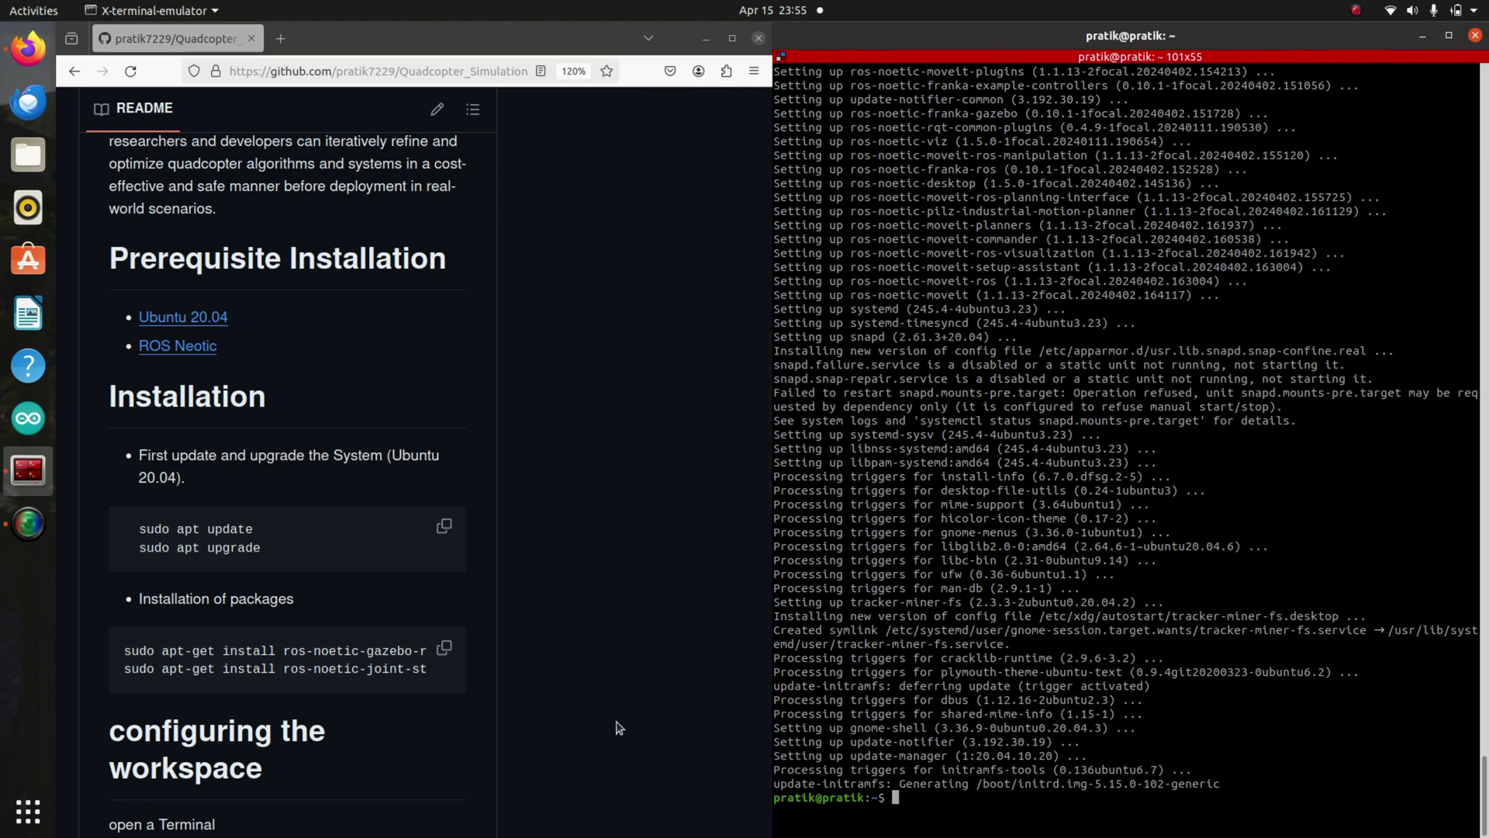
Step: Paste and run the README's apt-get package installation commands
{"action": "left_click", "coordinate": [444, 648]}
{"action": "left_click", "coordinate": [964, 799]}
{"action": "key", "text": "ctrl+shift+v"}
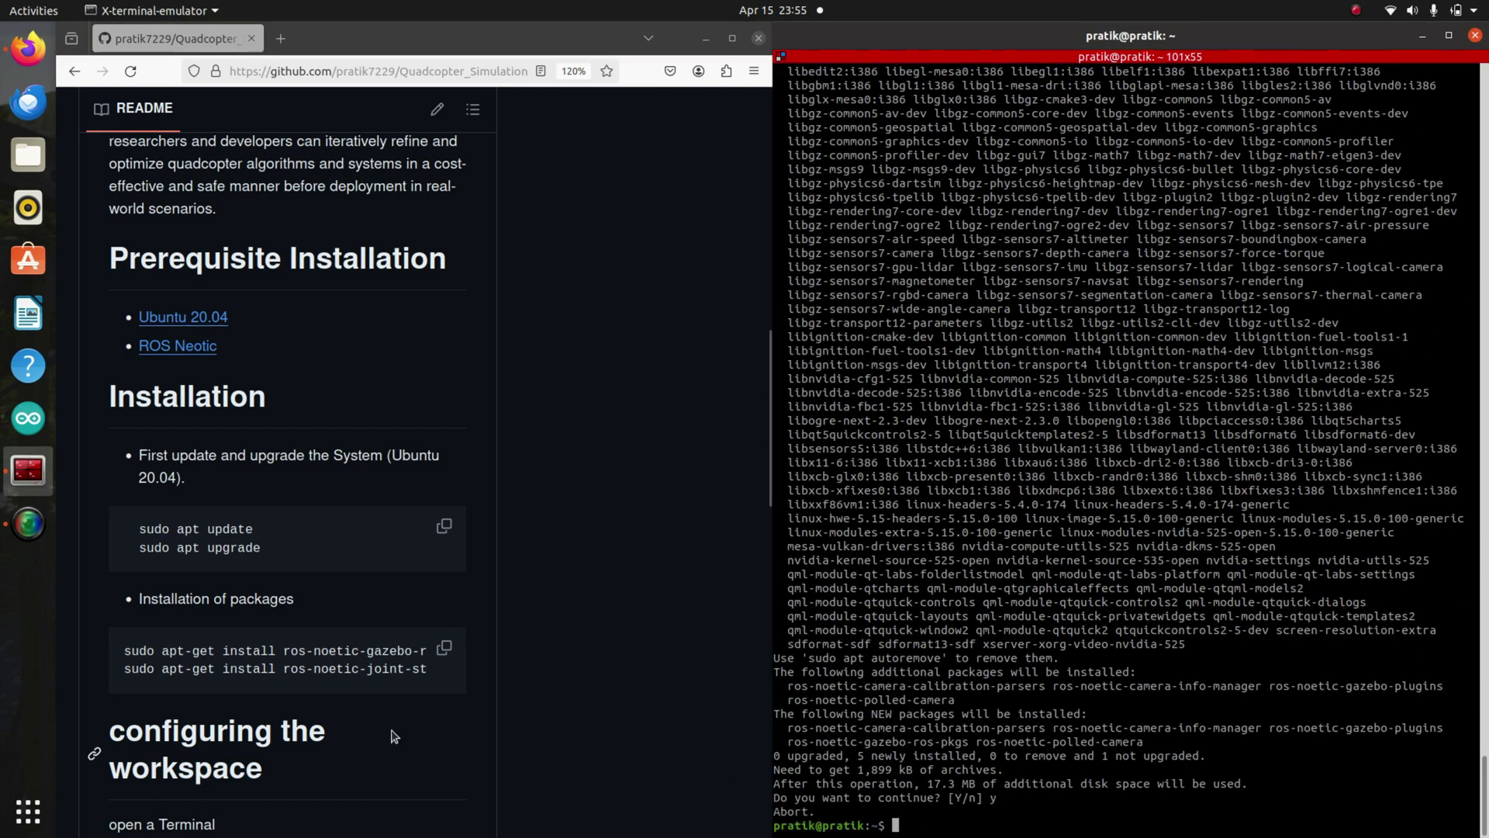
{"action": "scroll", "coordinate": [392, 737], "scroll_direction": "down", "scroll_amount": 2}
{"action": "scroll", "coordinate": [392, 696], "scroll_direction": "down", "scroll_amount": 5}
{"action": "scroll", "coordinate": [408, 582], "scroll_direction": "down", "scroll_amount": 1}
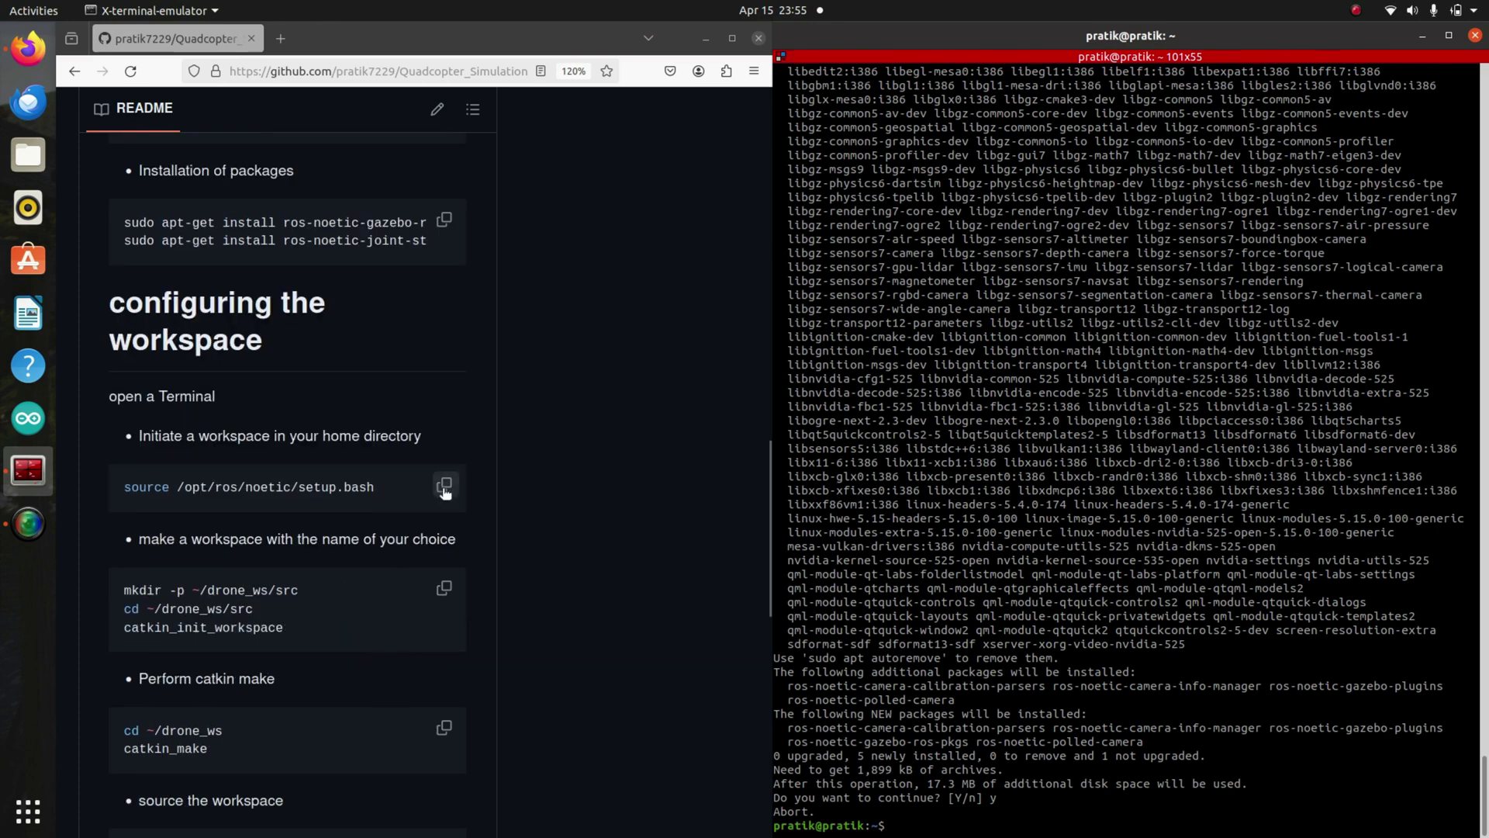
Step: Source /opt/ros/noetic/setup.bash to load the ROS Noetic environment
{"action": "left_click", "coordinate": [445, 484]}
{"action": "left_click", "coordinate": [950, 802]}
{"action": "key", "text": "ctrl+shift+v"}
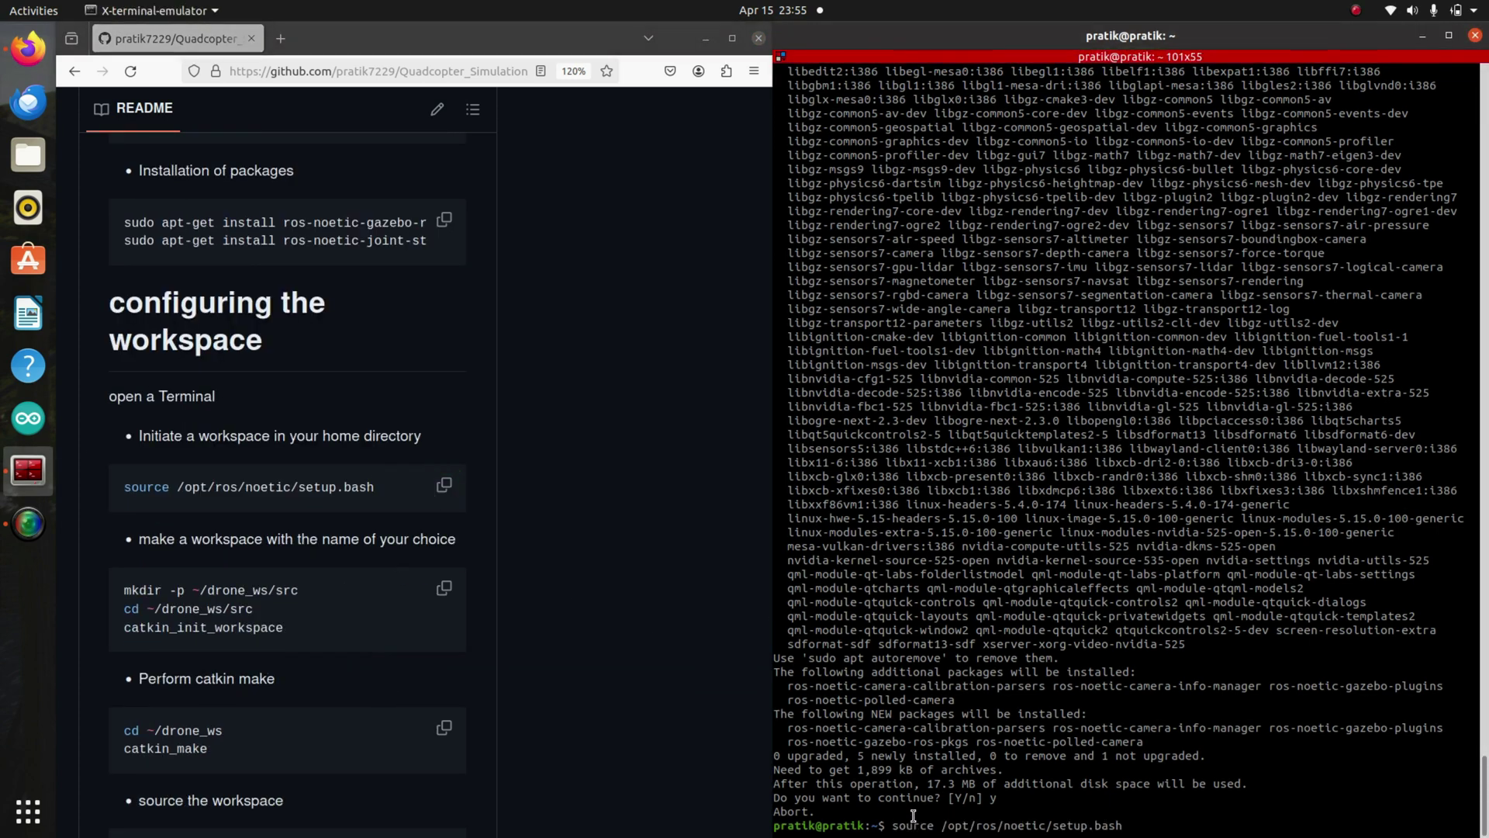
{"action": "key", "text": "Return"}
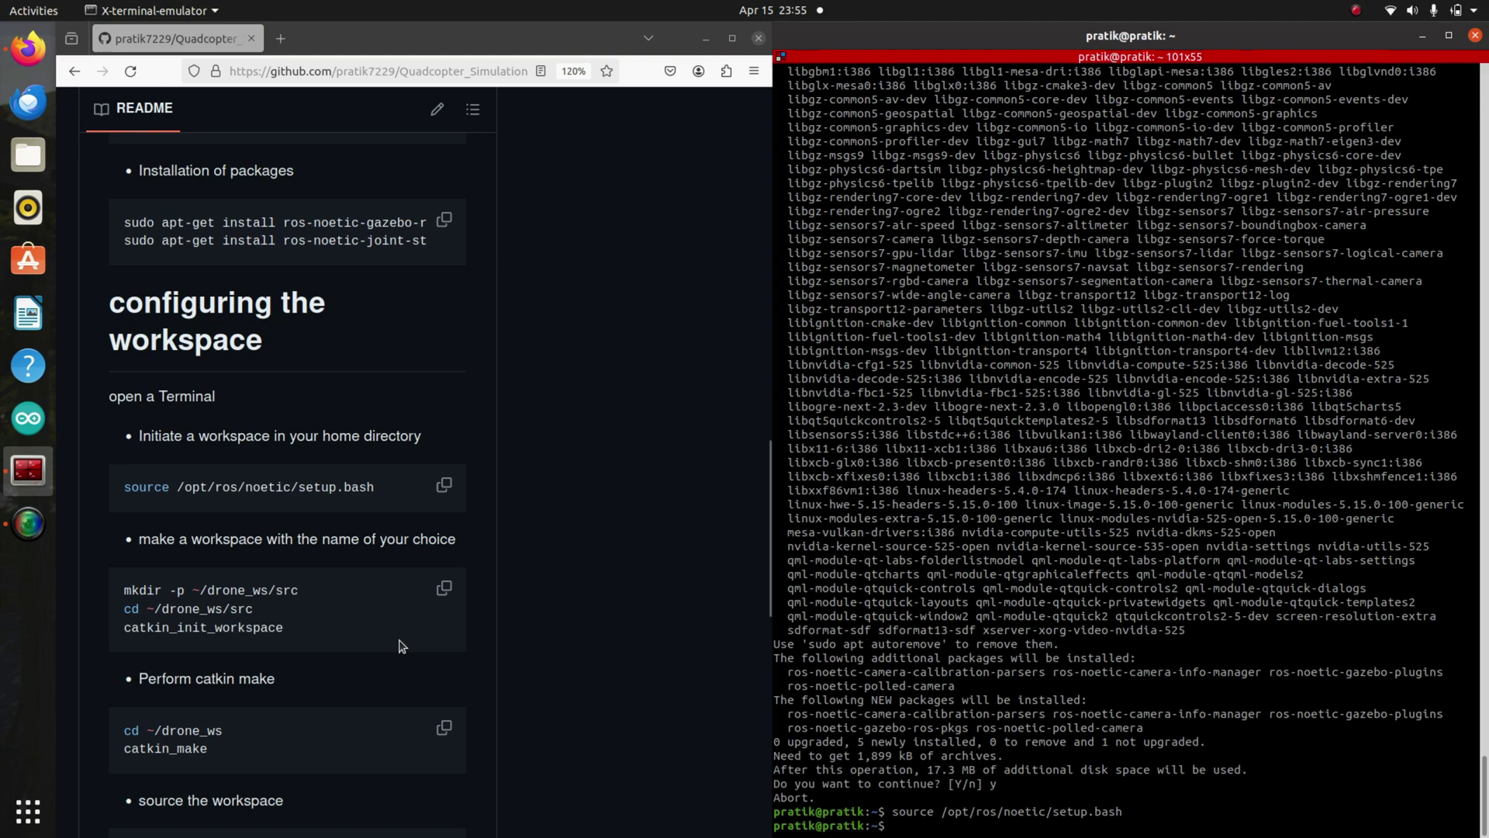
Step: Create the ~/drone_ws/src folders and move into ~/drone_ws/src
{"action": "left_click_drag", "start_coordinate": [125, 591], "coordinate": [299, 592]}
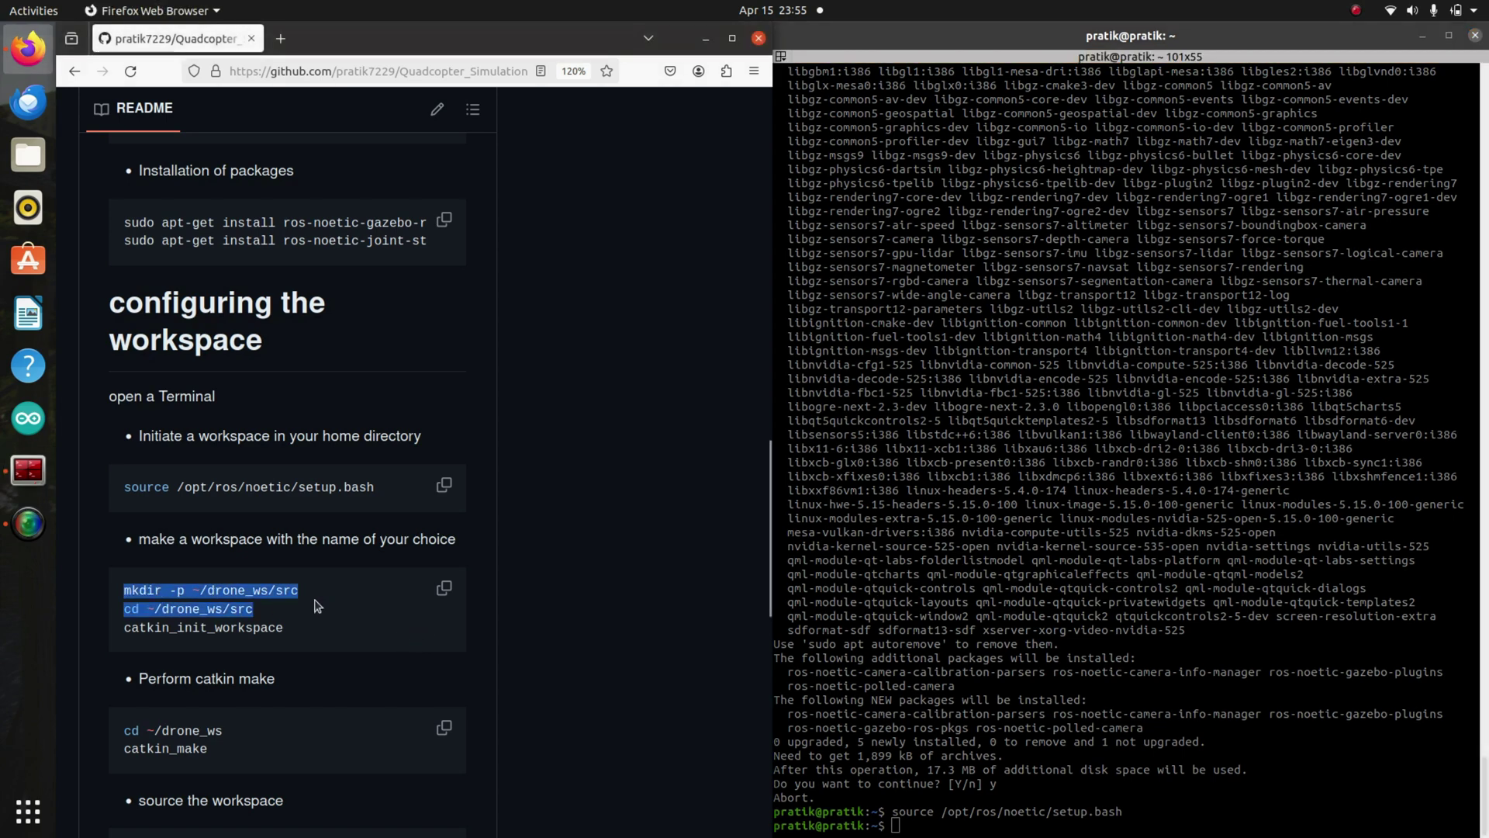
{"action": "left_click", "coordinate": [931, 829]}
{"action": "key", "text": "ctrl+shift+v"}
{"action": "key", "text": "Return"}
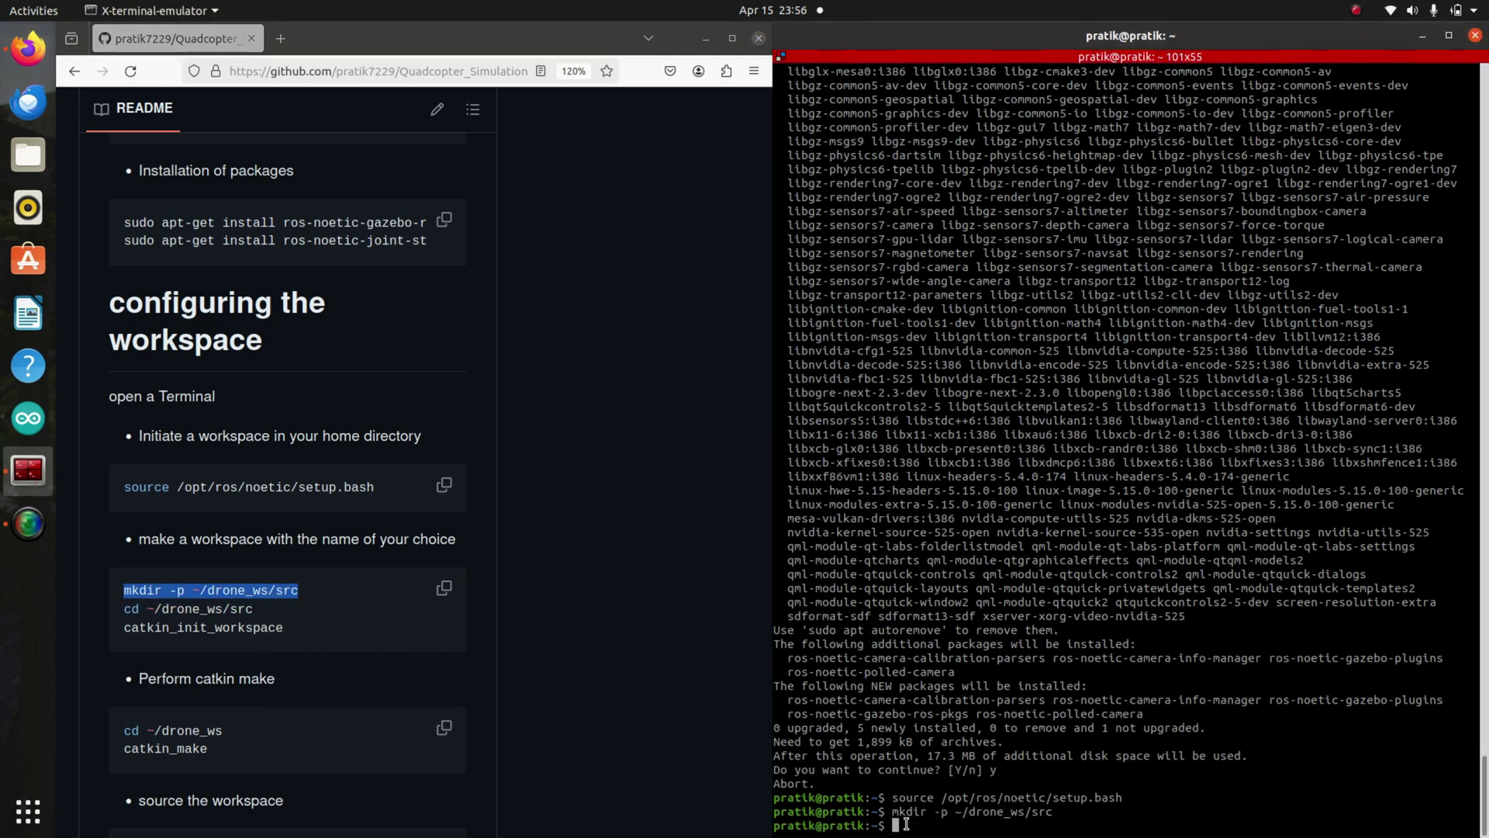
{"action": "left_click_drag", "start_coordinate": [124, 609], "coordinate": [257, 609]}
{"action": "right_click", "coordinate": [258, 611]}
{"action": "left_click", "coordinate": [278, 624]}
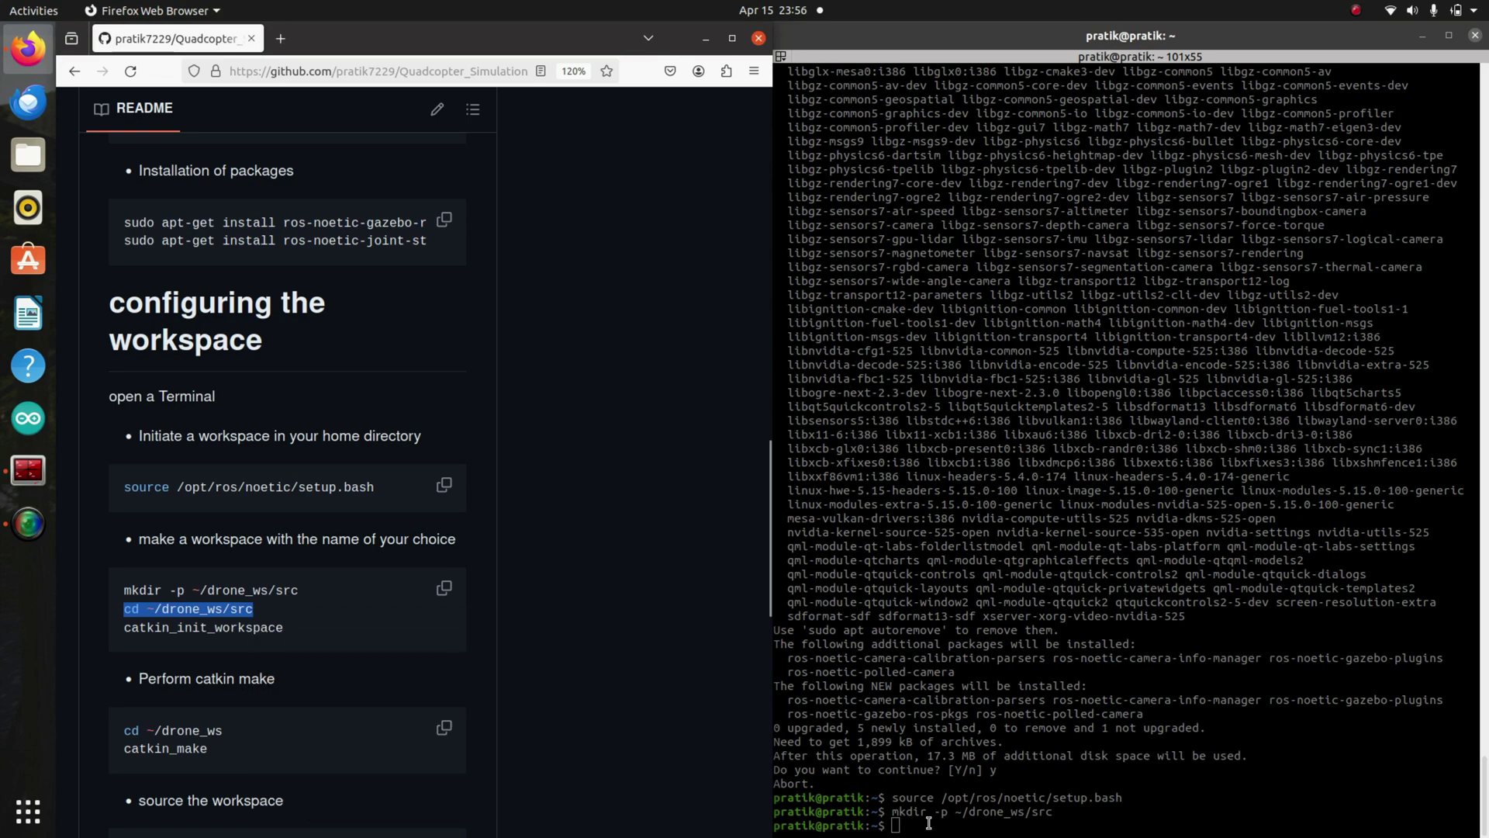
{"action": "left_click", "coordinate": [931, 825]}
{"action": "key", "text": "ctrl+shift+v"}
{"action": "key", "text": "Return"}
Step: Initialise the catkin workspace with catkin_init_workspace
{"action": "left_click_drag", "start_coordinate": [118, 629], "coordinate": [284, 635]}
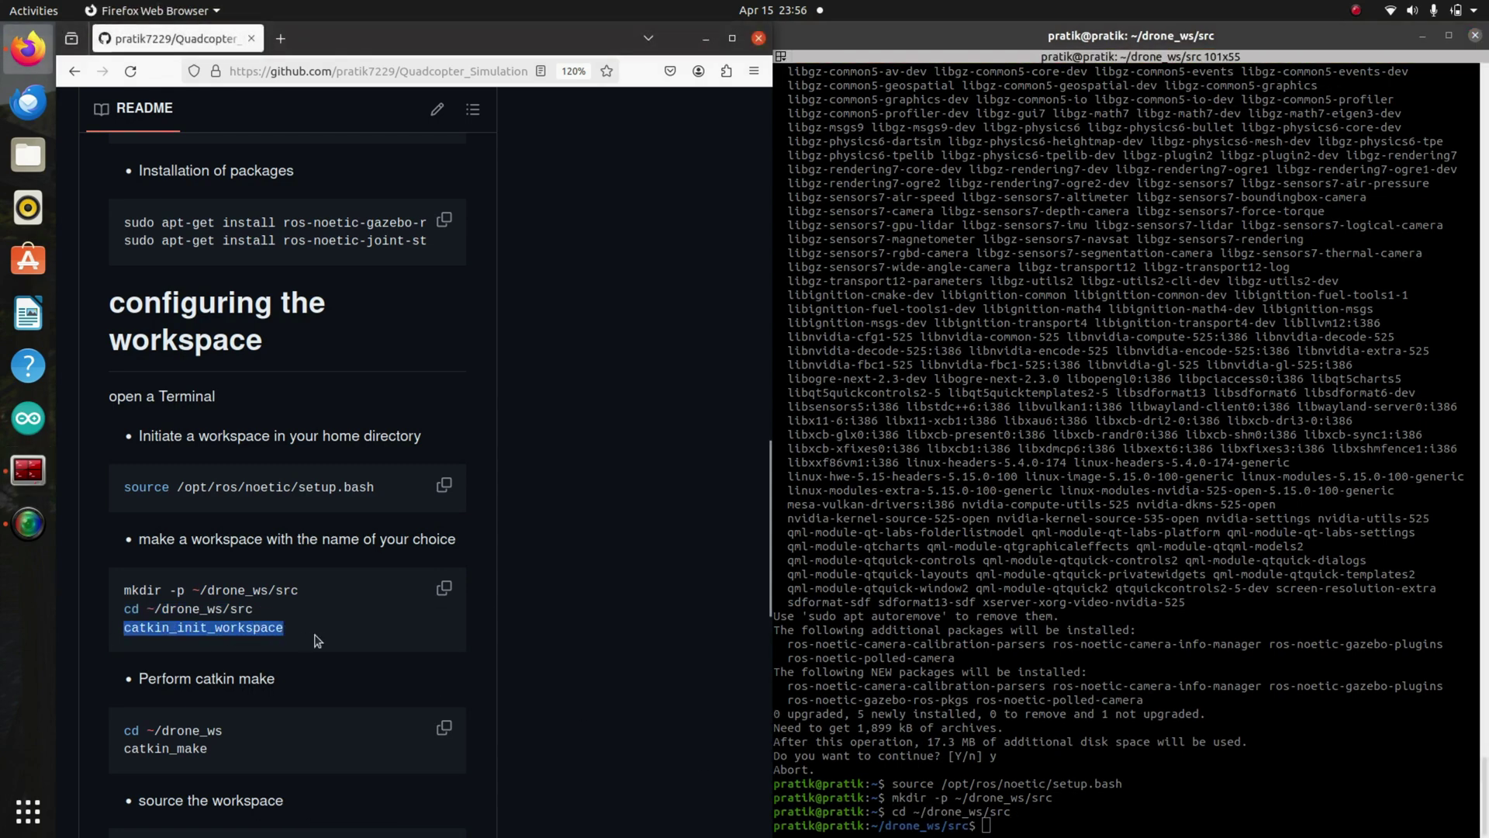
{"action": "right_click", "coordinate": [275, 638]}
{"action": "left_click", "coordinate": [315, 440]}
{"action": "left_click", "coordinate": [1063, 817]}
{"action": "key", "text": "ctrl+shift+v"}
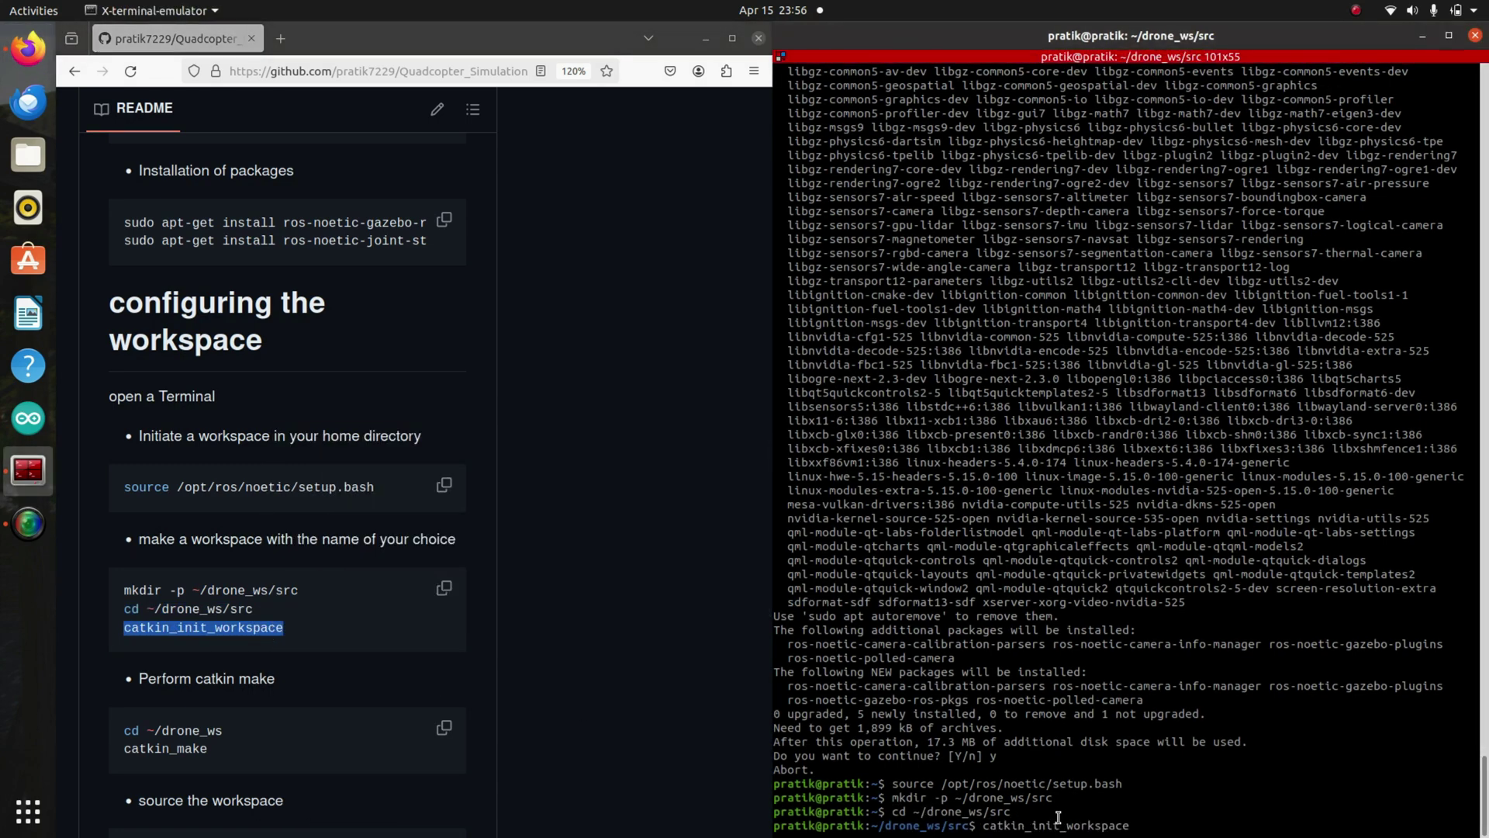
{"action": "key", "text": "Return"}
{"action": "scroll", "coordinate": [327, 649], "scroll_direction": "down", "scroll_amount": 2}
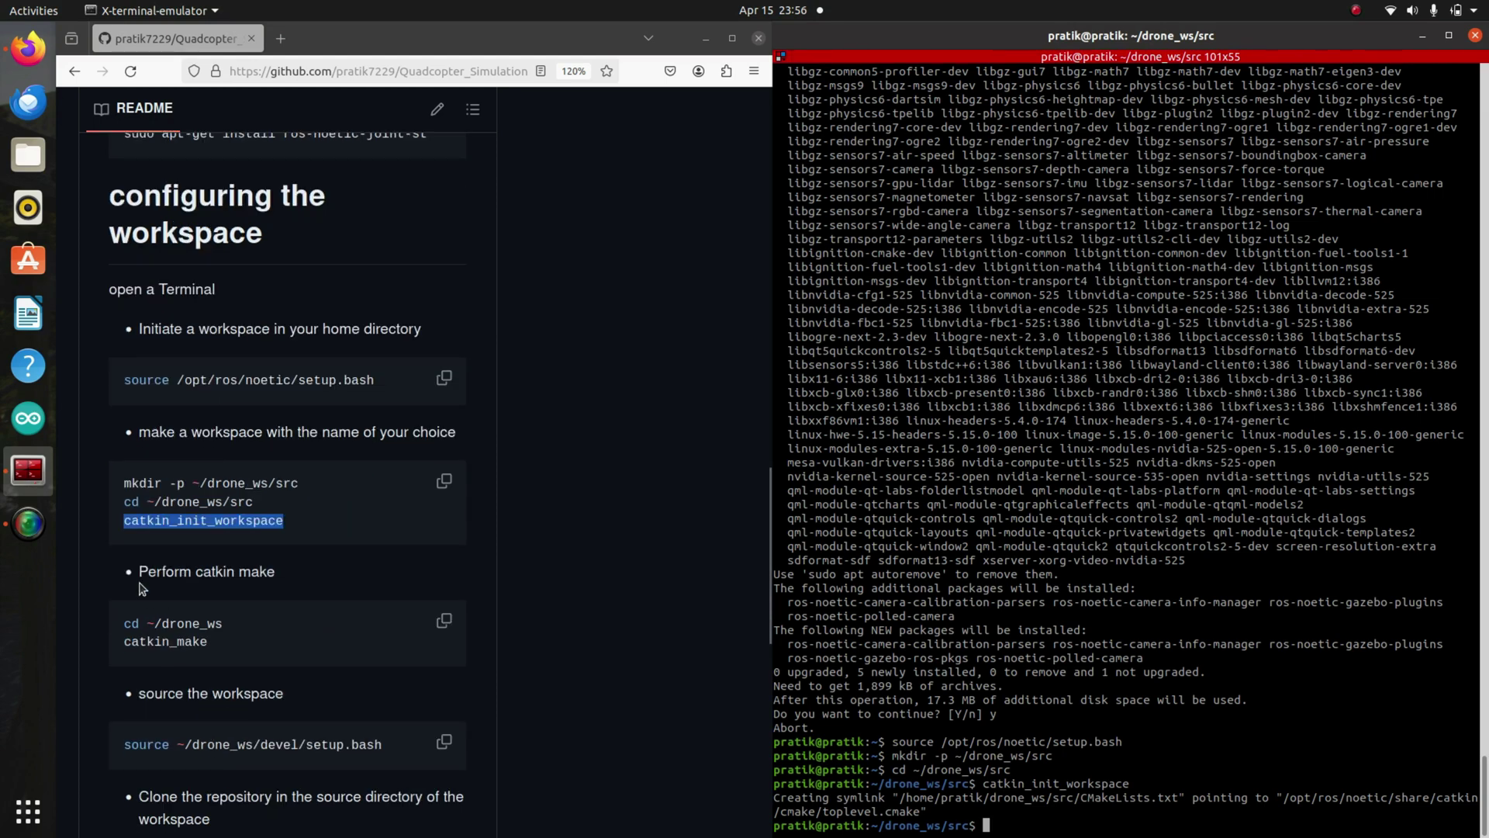
Step: Build the empty workspace by running catkin_make from ~/drone_ws
{"action": "left_click_drag", "start_coordinate": [122, 626], "coordinate": [224, 625]}
{"action": "right_click", "coordinate": [204, 624]}
{"action": "left_click", "coordinate": [238, 638]}
{"action": "left_click", "coordinate": [1026, 831]}
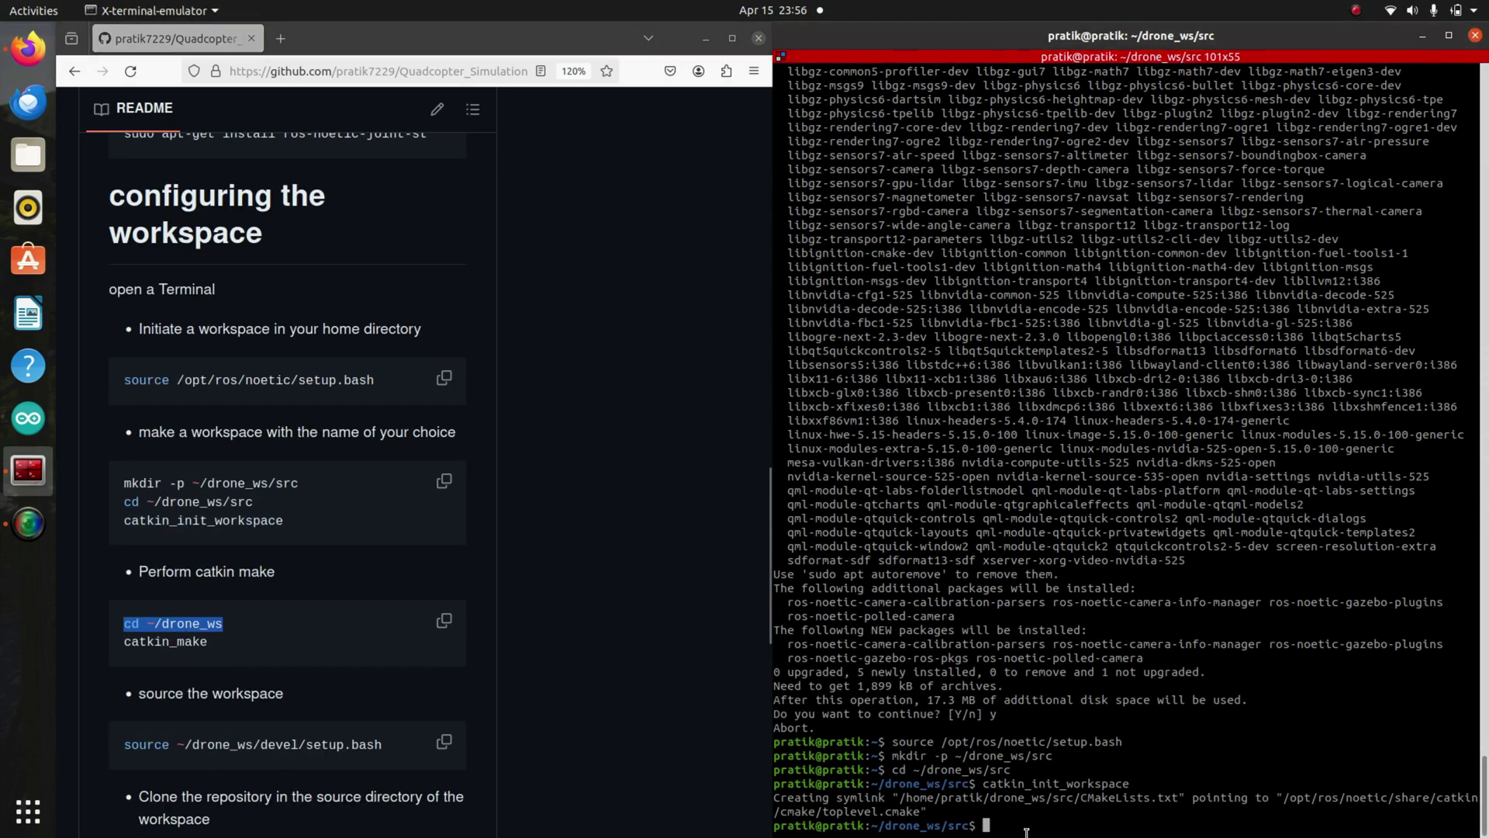
{"action": "key", "text": "ctrl+shift+v"}
{"action": "key", "text": "Return"}
{"action": "left_click_drag", "start_coordinate": [121, 641], "coordinate": [210, 642]}
{"action": "right_click", "coordinate": [194, 640]}
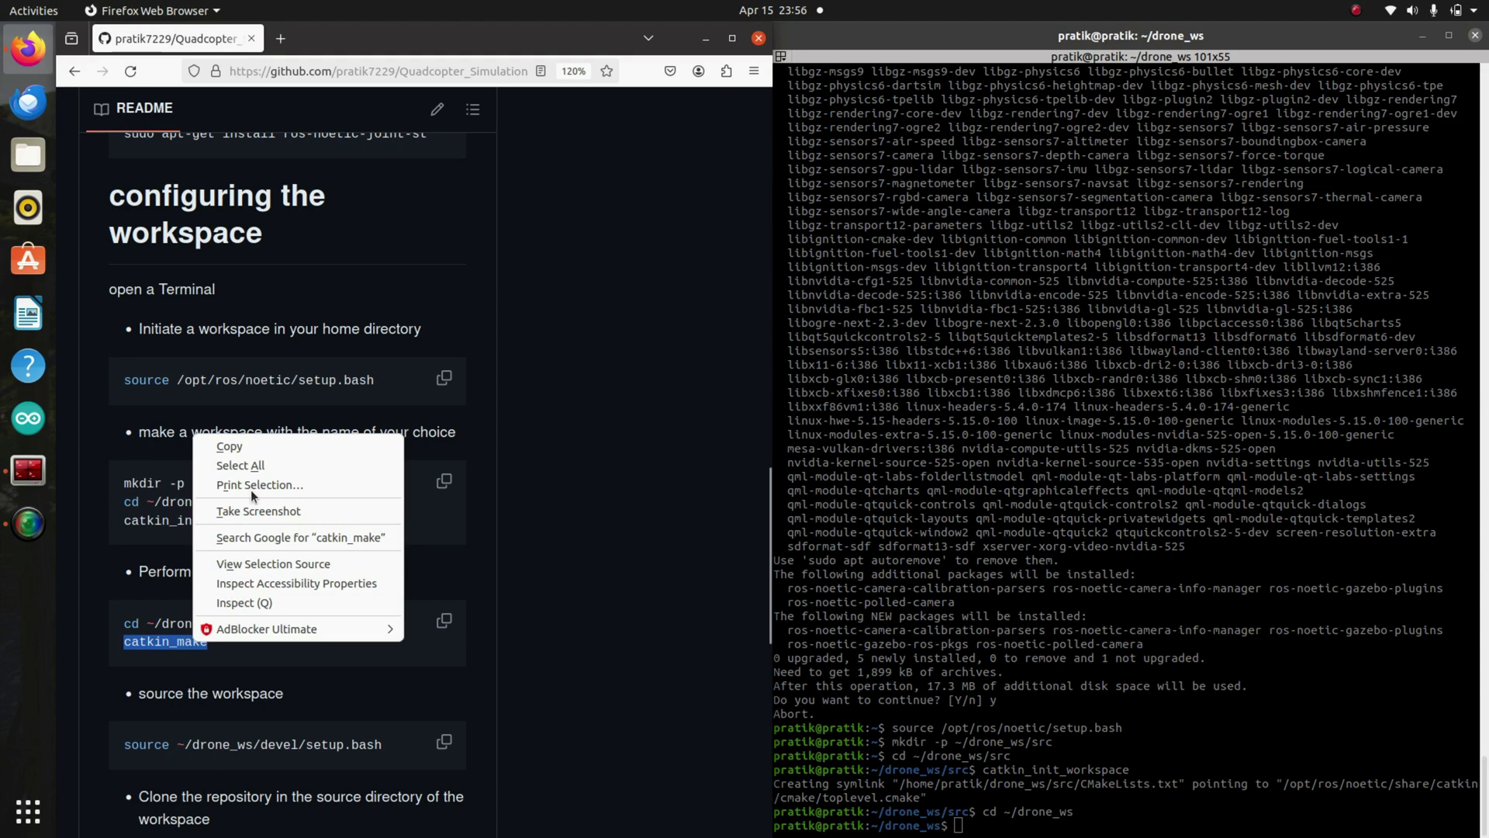
{"action": "left_click", "coordinate": [230, 446]}
{"action": "left_click", "coordinate": [1007, 815]}
{"action": "key", "text": "ctrl+shift+v"}
{"action": "key", "text": "Return"}
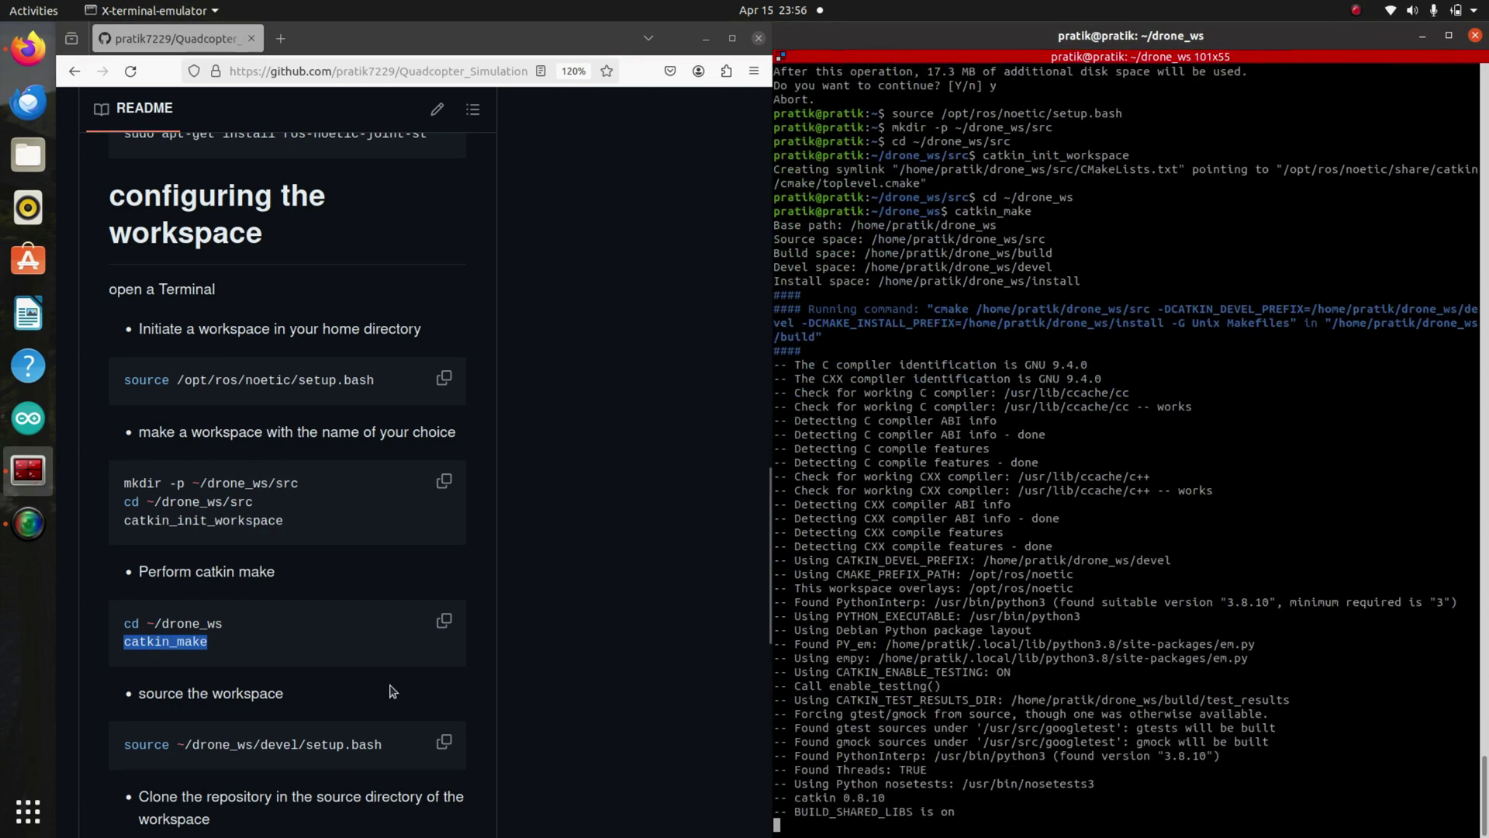
{"action": "scroll", "coordinate": [401, 685], "scroll_direction": "down", "scroll_amount": 2}
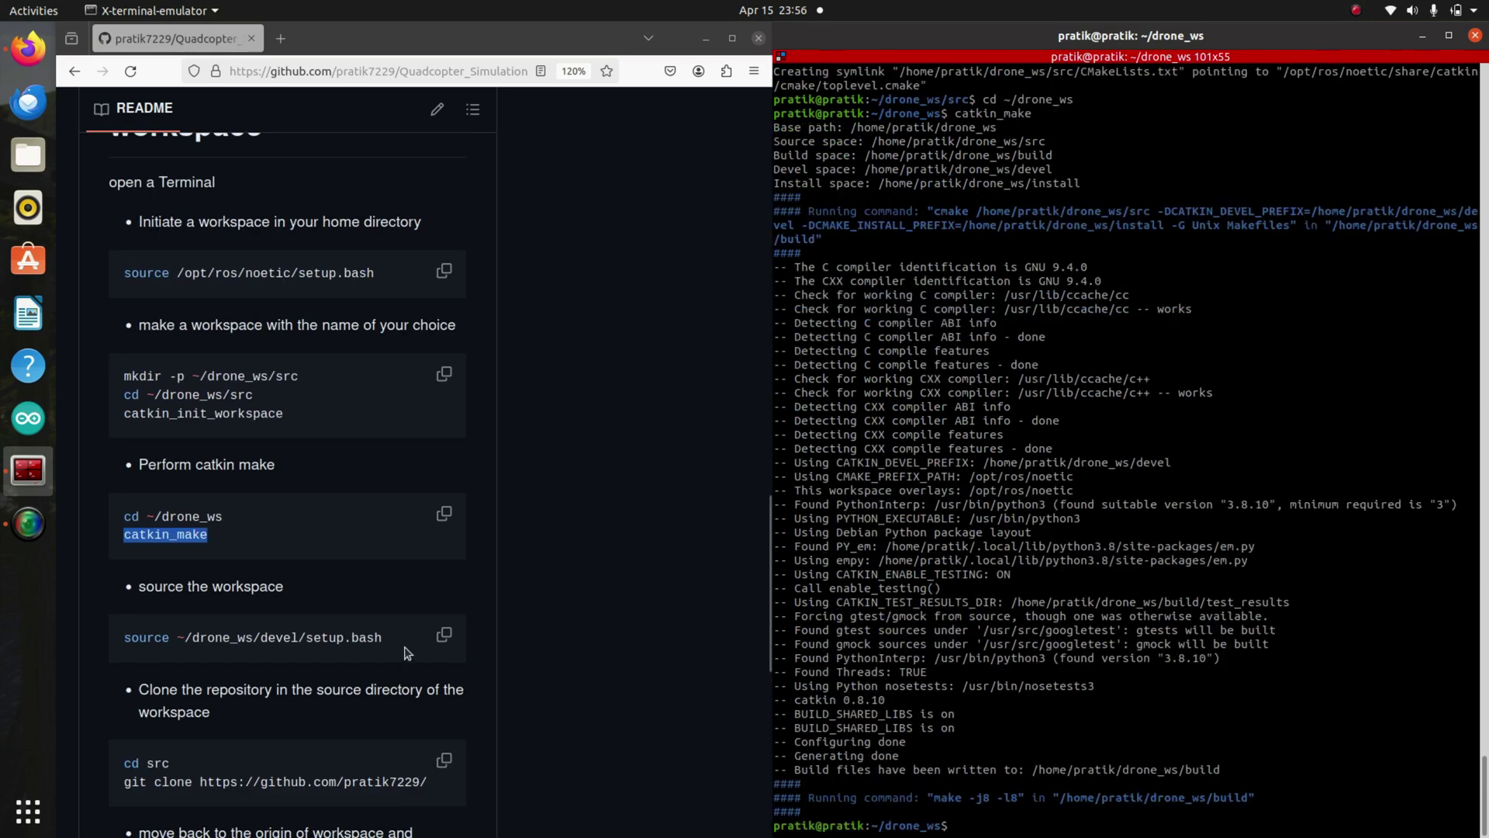
Step: Source ~/drone_ws/devel/setup.bash in the shell
{"action": "left_click", "coordinate": [443, 634]}
{"action": "left_click", "coordinate": [1004, 831]}
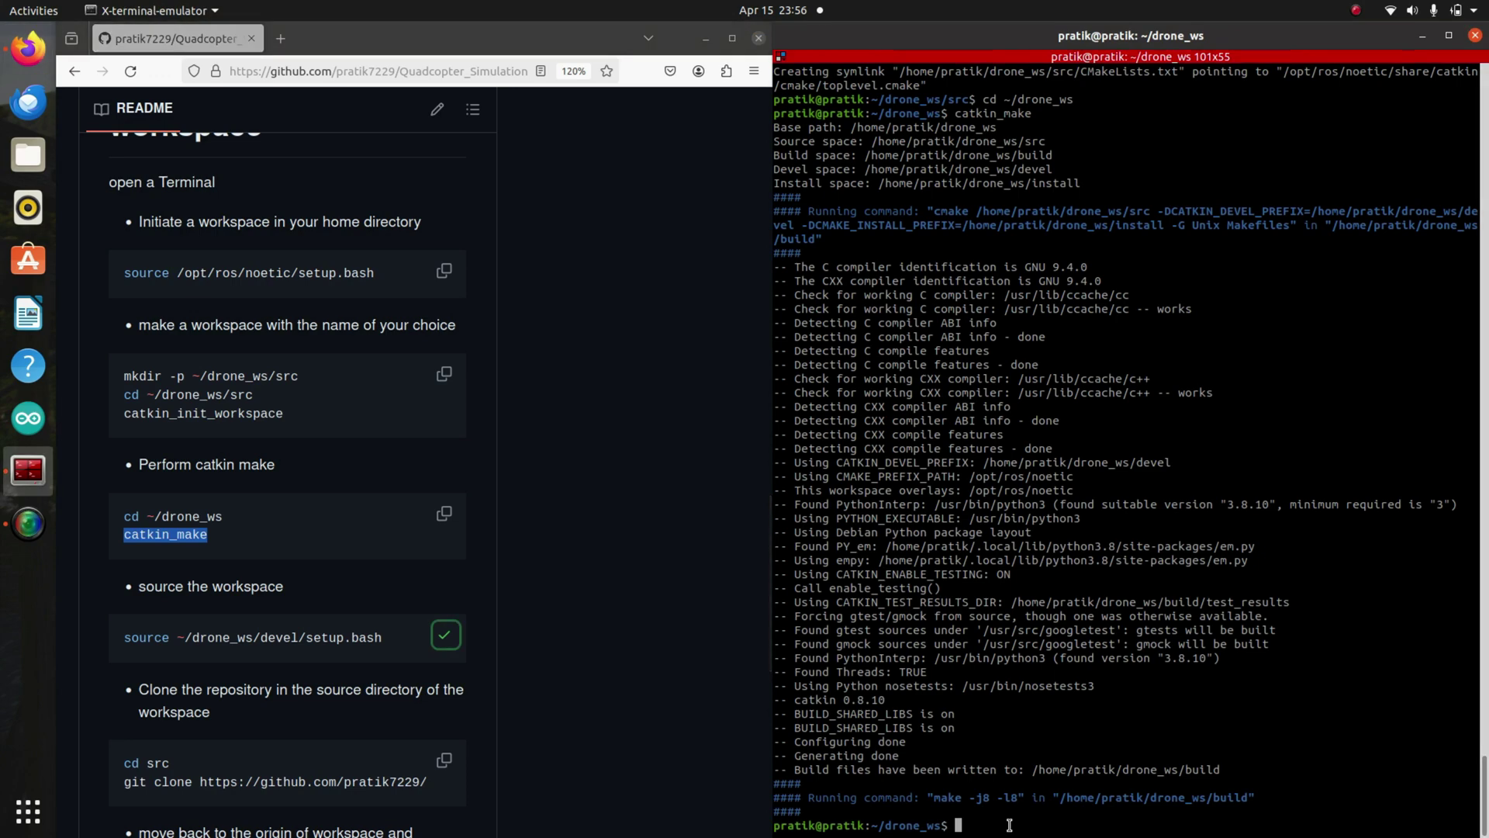
{"action": "key", "text": "ctrl+shift+v"}
{"action": "key", "text": "Return"}
{"action": "scroll", "coordinate": [250, 559], "scroll_direction": "down", "scroll_amount": 4}
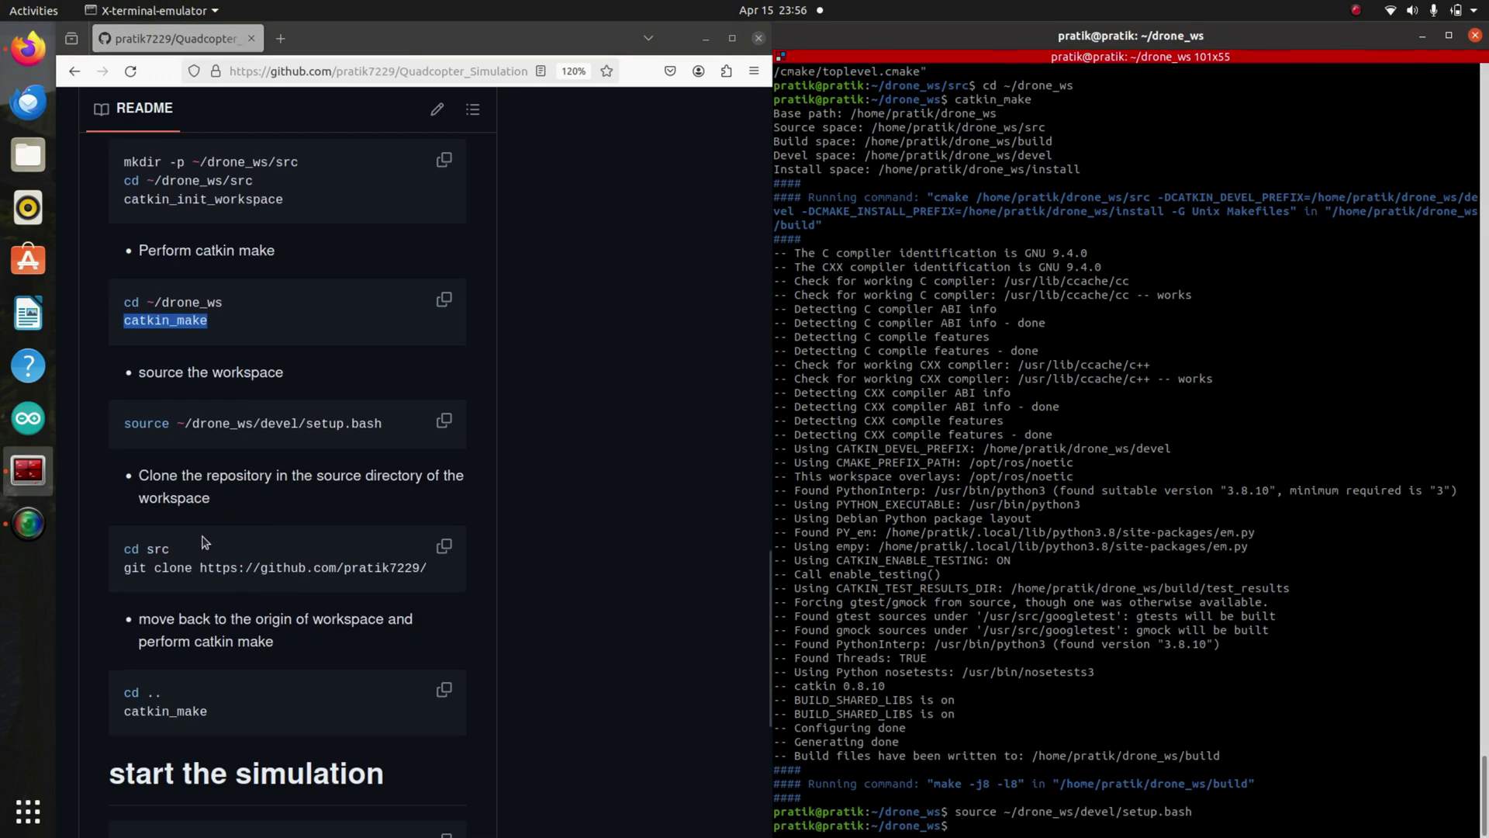
Step: Clone the Quadcopter_Simulation repository into drone_ws/src via cd src and git clone
{"action": "right_click", "coordinate": [160, 558]}
{"action": "left_click_drag", "start_coordinate": [124, 548], "coordinate": [426, 569]}
{"action": "left_click", "coordinate": [187, 570]}
{"action": "key", "text": "alt+Tab"}
{"action": "key", "text": "ctrl+shift+v"}
{"action": "key", "text": "Return"}
{"action": "right_click", "coordinate": [385, 574]}
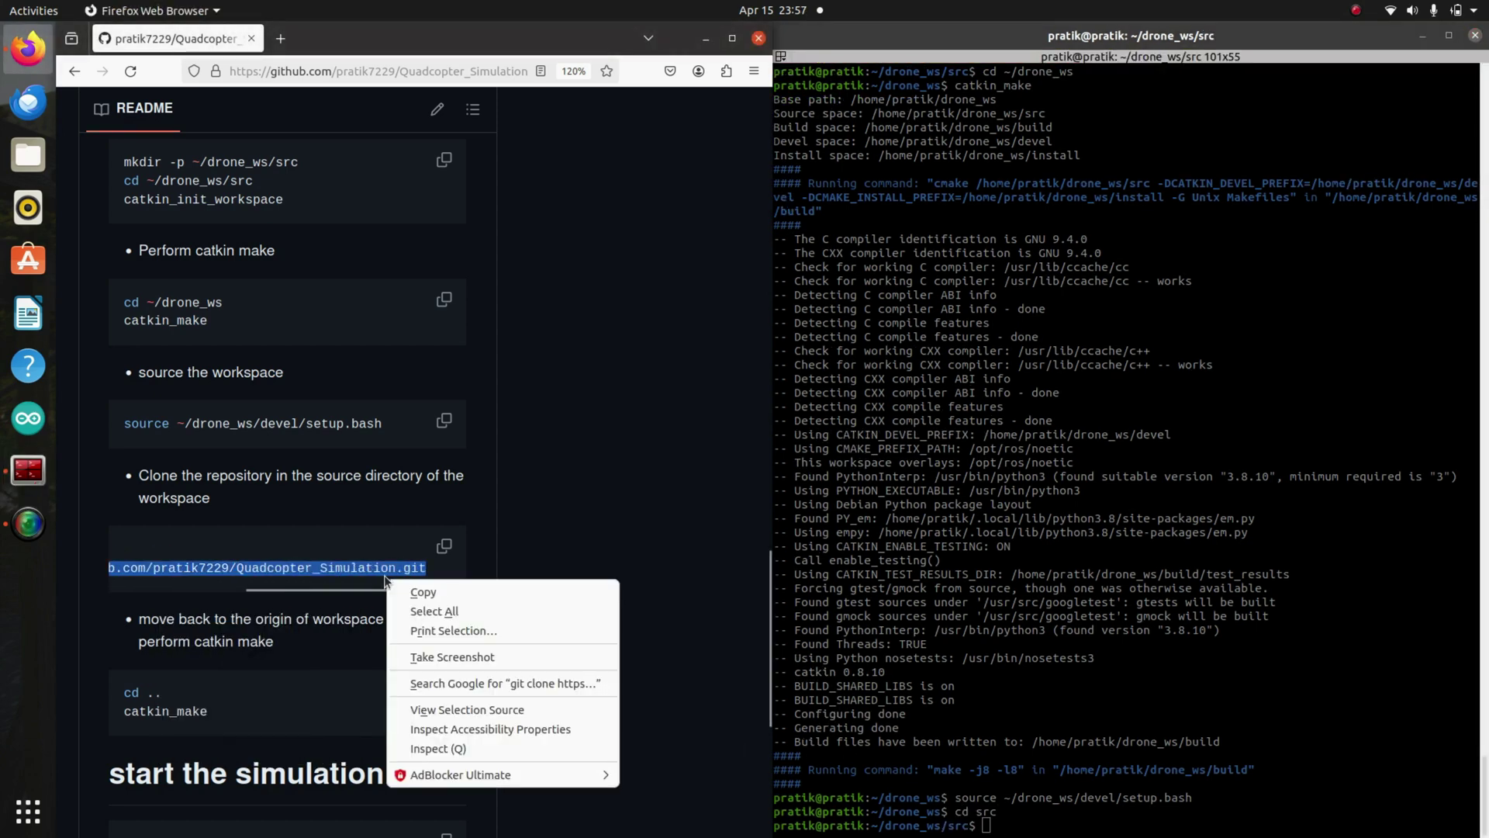
{"action": "left_click", "coordinate": [416, 590]}
{"action": "left_click", "coordinate": [1035, 830]}
{"action": "key", "text": "ctrl+shift+v"}
{"action": "key", "text": "Return"}
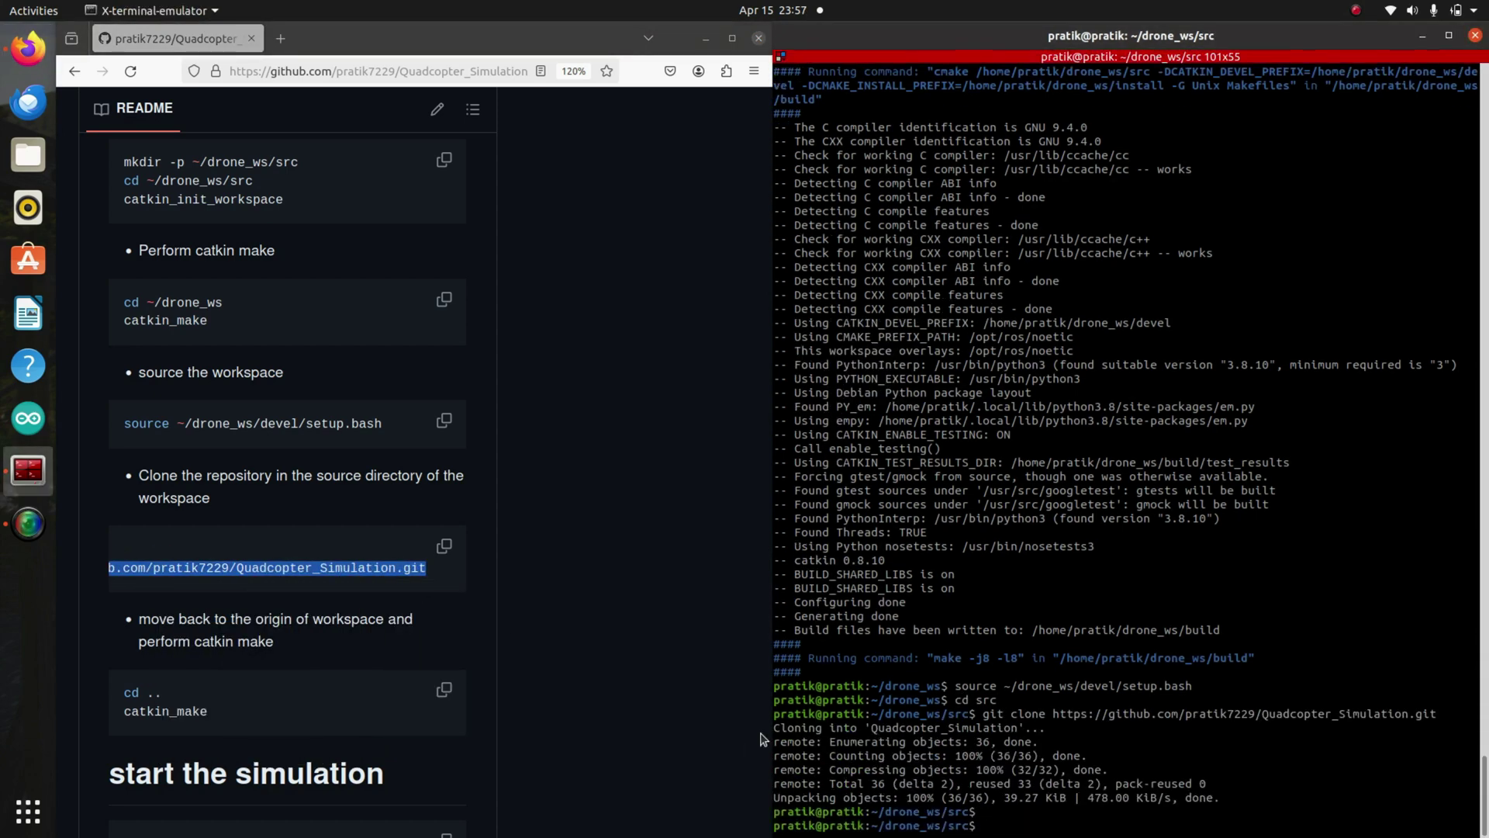
{"action": "scroll", "coordinate": [170, 592], "scroll_direction": "down", "scroll_amount": 2}
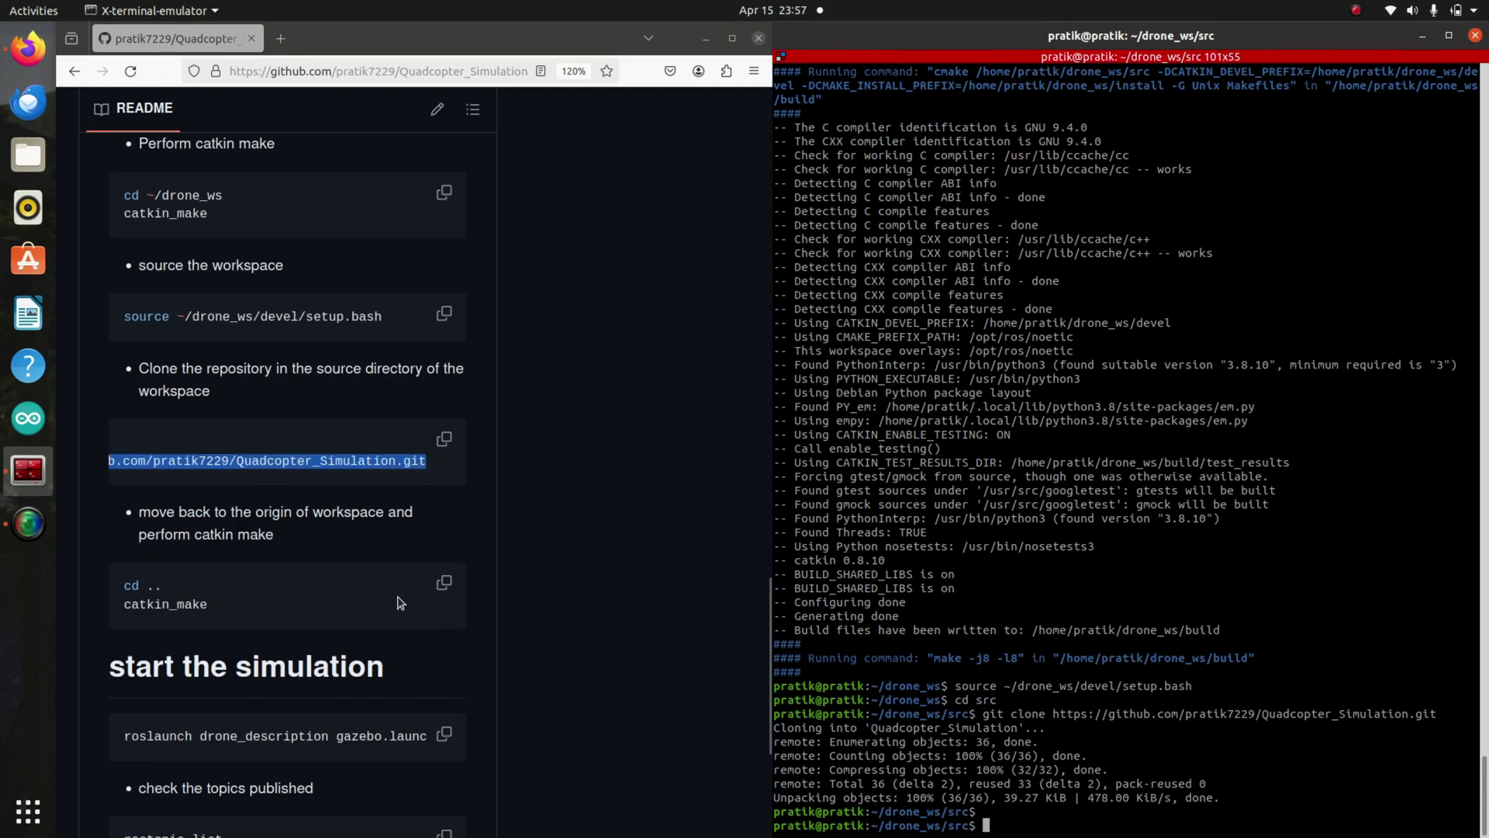
Step: Return to the drone_ws root with 'cd ..' and rebuild with catkin_make
{"action": "left_click_drag", "start_coordinate": [124, 586], "coordinate": [208, 604]}
{"action": "right_click", "coordinate": [151, 586]}
{"action": "left_click", "coordinate": [187, 602]}
{"action": "left_click", "coordinate": [1089, 830]}
{"action": "key", "text": "ctrl+shift+v"}
{"action": "key", "text": "Return"}
{"action": "right_click", "coordinate": [175, 603]}
{"action": "left_click", "coordinate": [209, 621]}
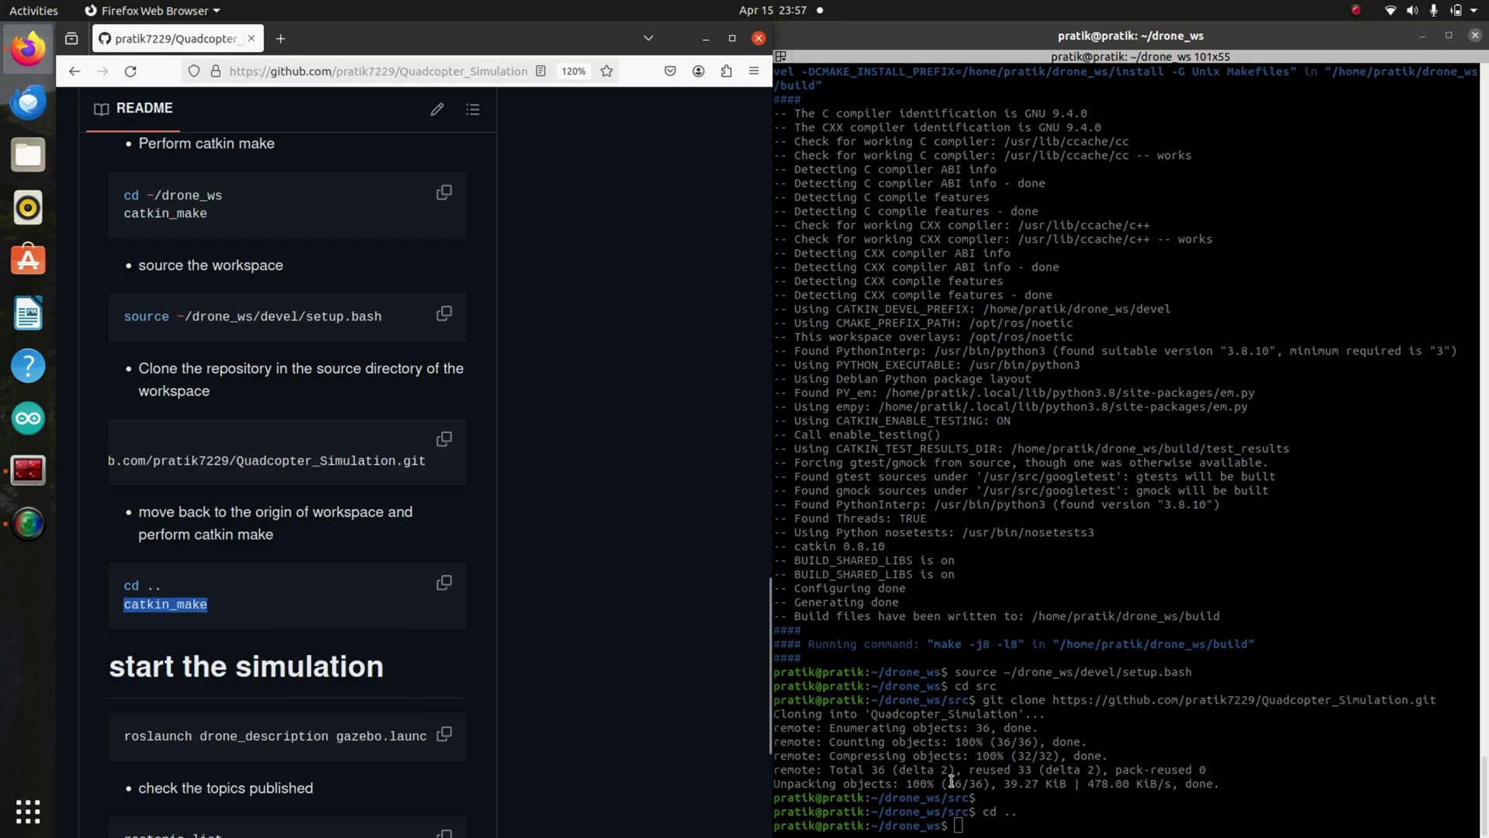
{"action": "left_click", "coordinate": [1013, 820]}
{"action": "key", "text": "ctrl+shift+v"}
{"action": "key", "text": "Return"}
{"action": "scroll", "coordinate": [405, 618], "scroll_direction": "down", "scroll_amount": 2}
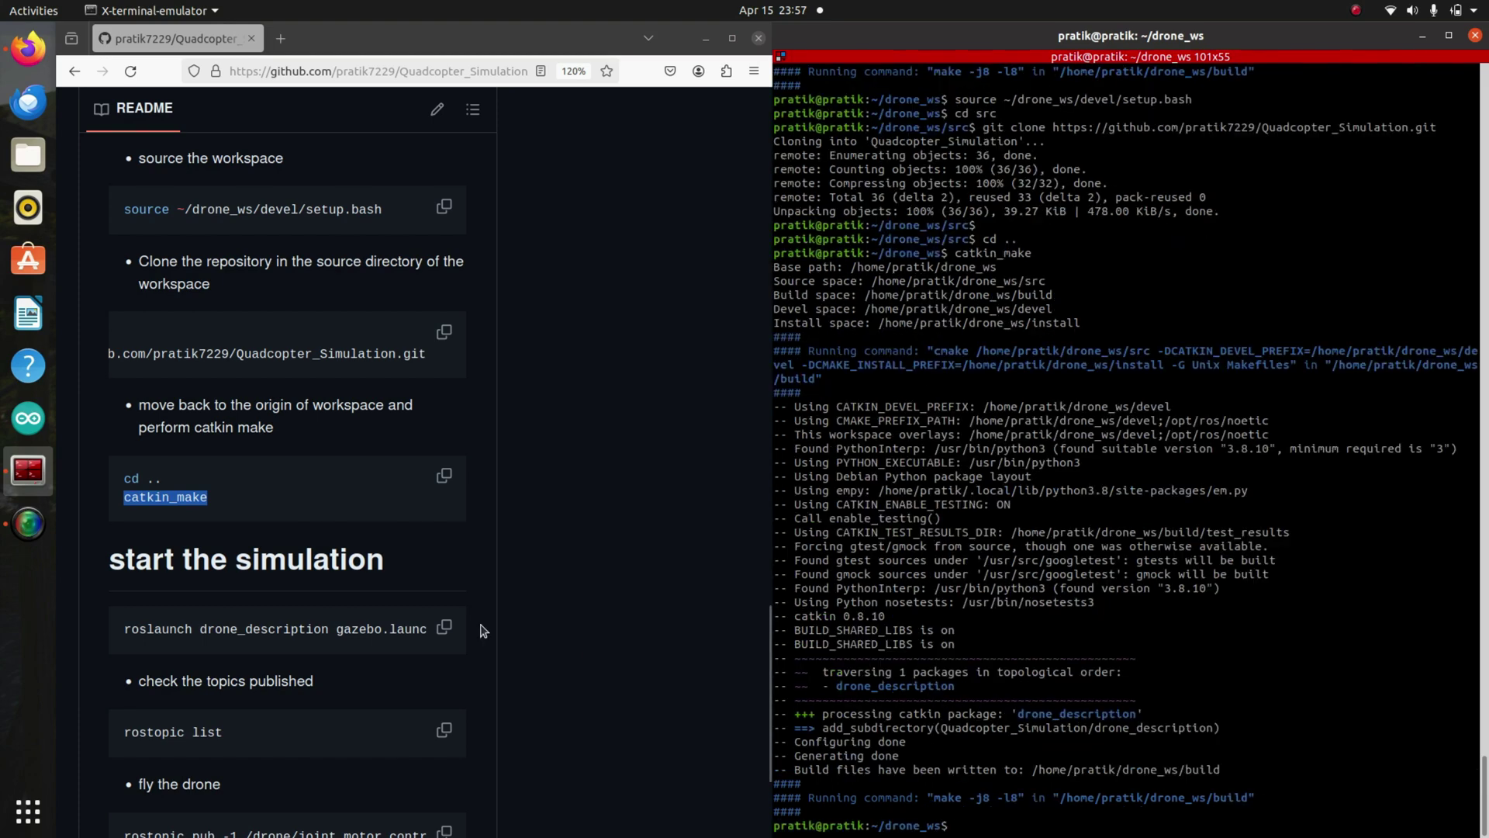
{"action": "scroll", "coordinate": [442, 350], "scroll_direction": "up", "scroll_amount": 2}
Step: Source the rebuilt drone_ws devel setup in the terminal
{"action": "left_click", "coordinate": [445, 313]}
{"action": "right_click", "coordinate": [1033, 614]}
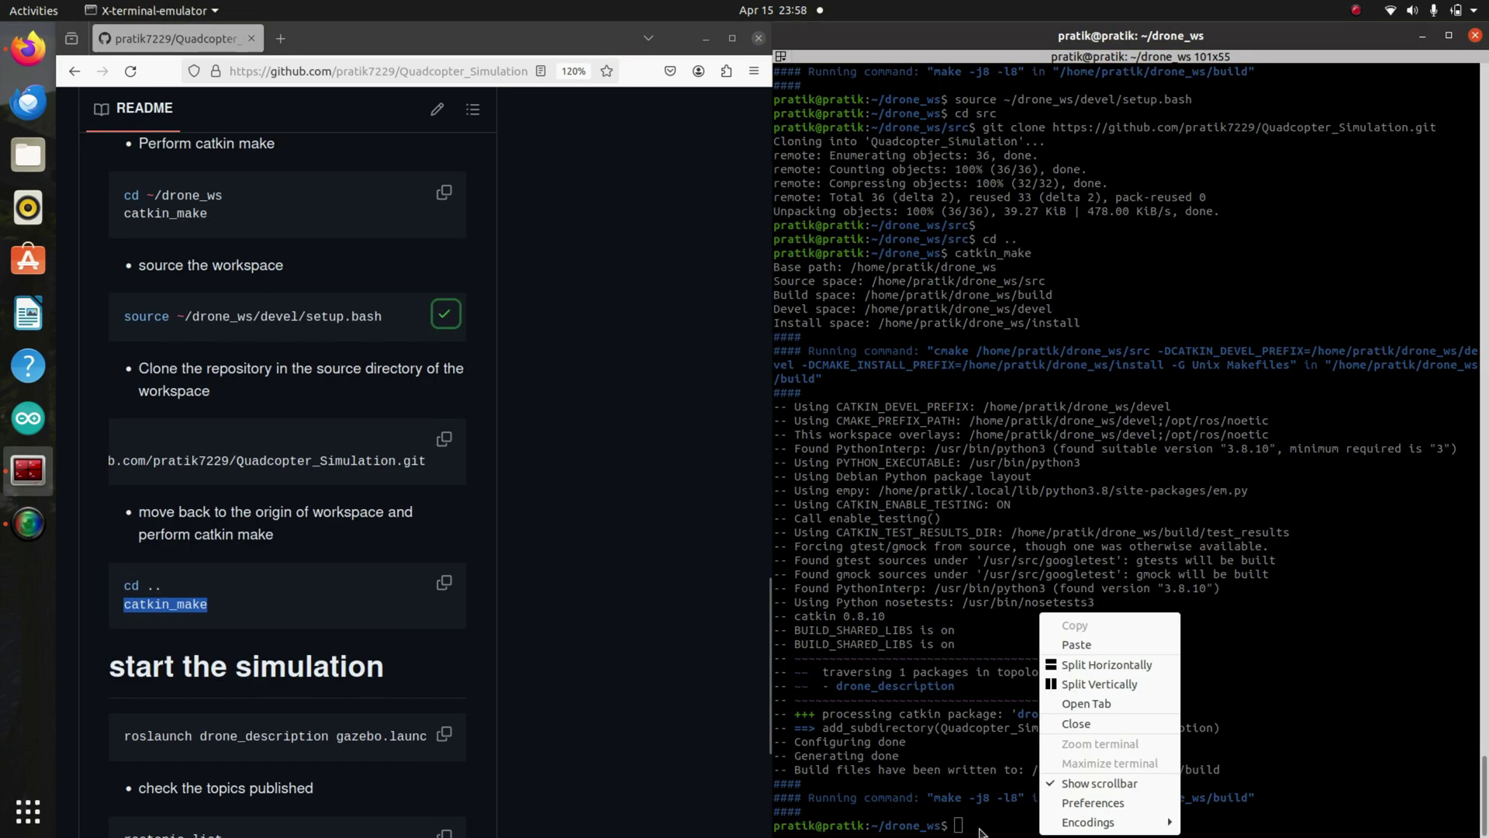
{"action": "left_click", "coordinate": [1059, 647]}
{"action": "key", "text": "Return"}
{"action": "scroll", "coordinate": [343, 647], "scroll_direction": "down", "scroll_amount": 4}
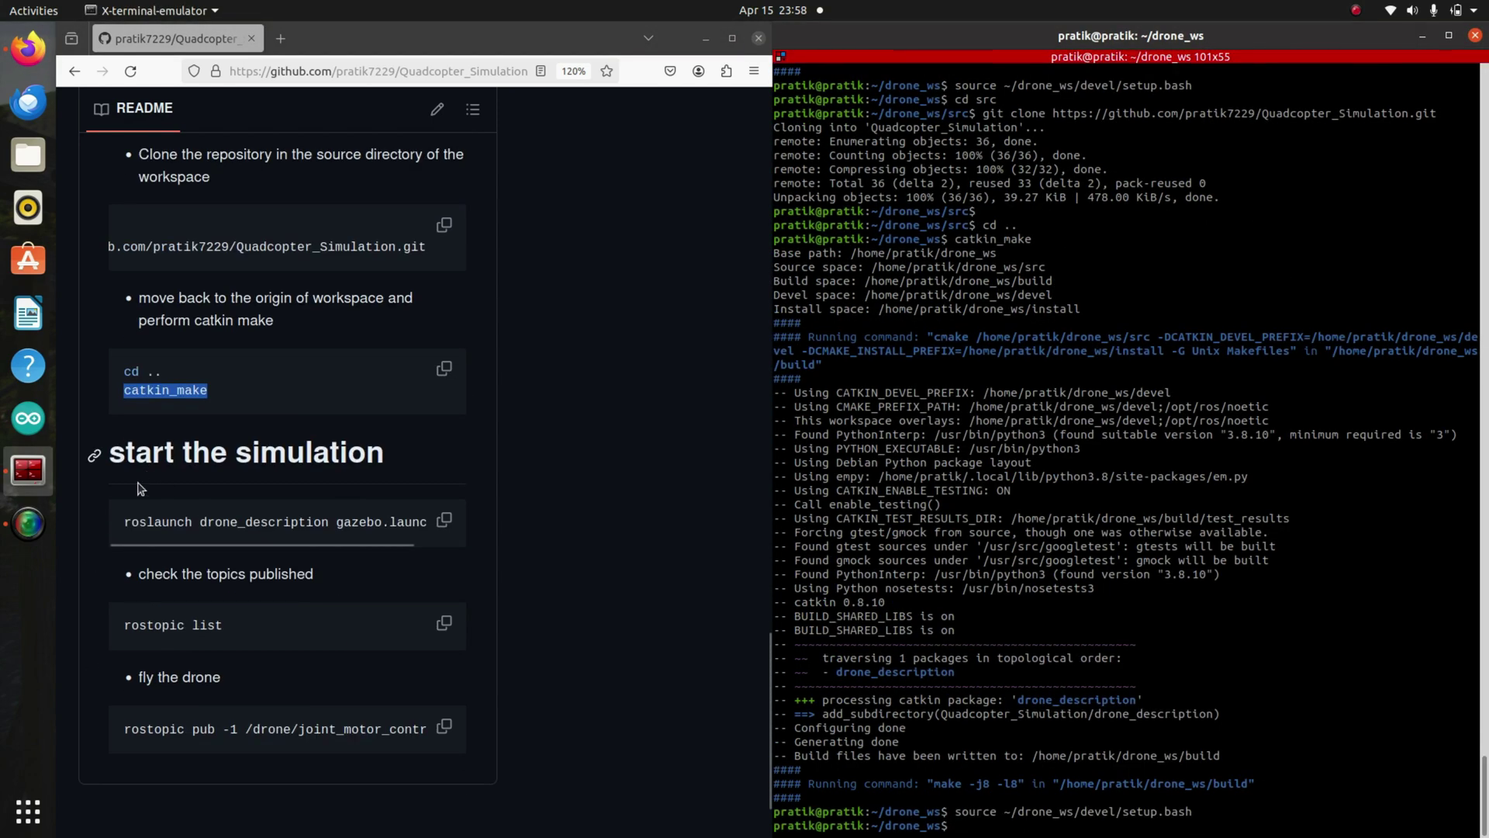
Step: Launch the drone_description Gazebo simulation with the README's roslaunch command
{"action": "left_click", "coordinate": [443, 520]}
{"action": "right_click", "coordinate": [1048, 699]}
{"action": "left_click", "coordinate": [1083, 730]}
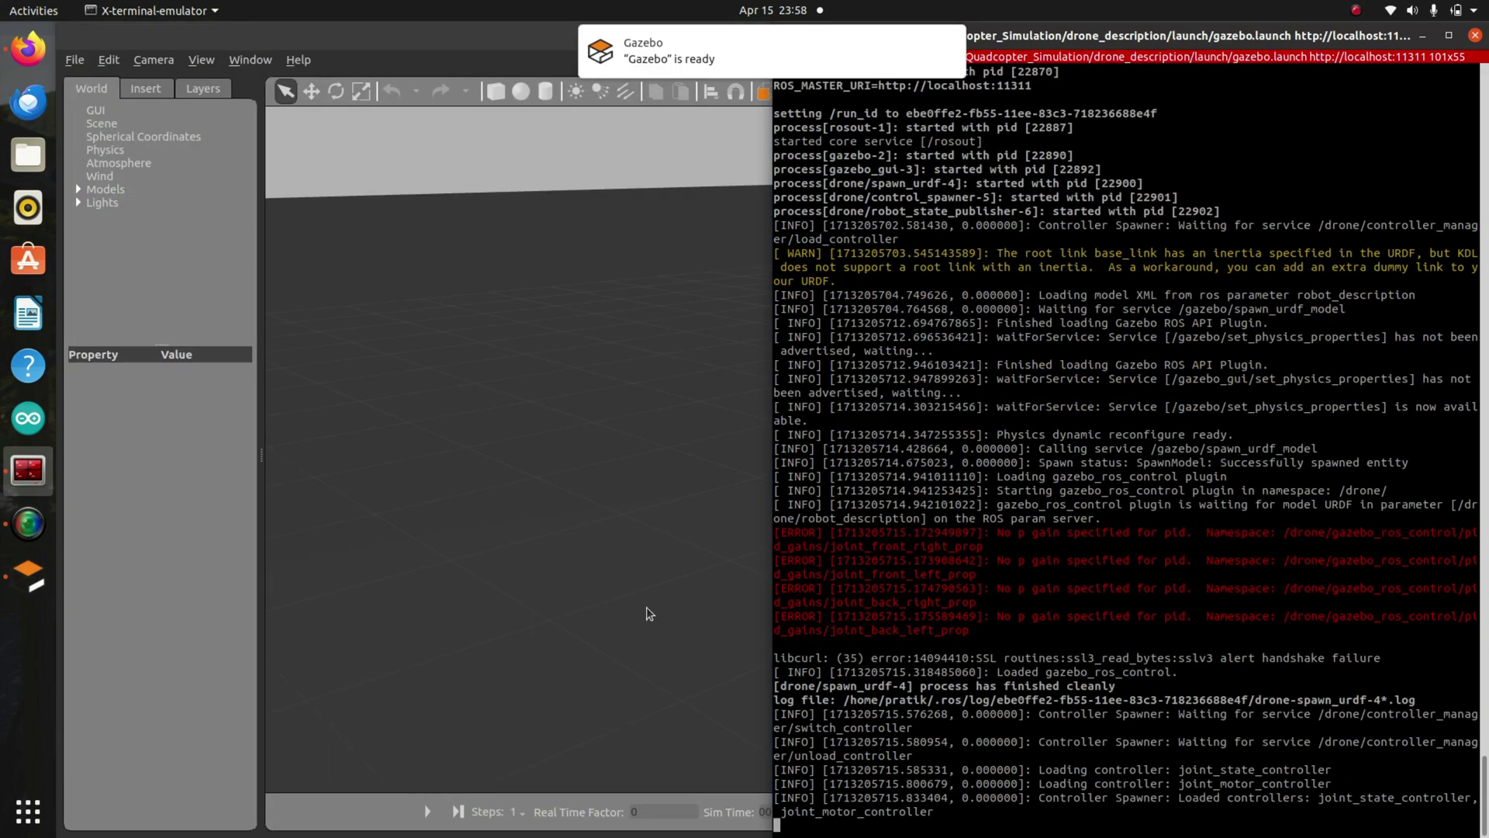
Step: Start the Gazebo simulation and orbit the view around the drone
{"action": "left_click", "coordinate": [649, 613]}
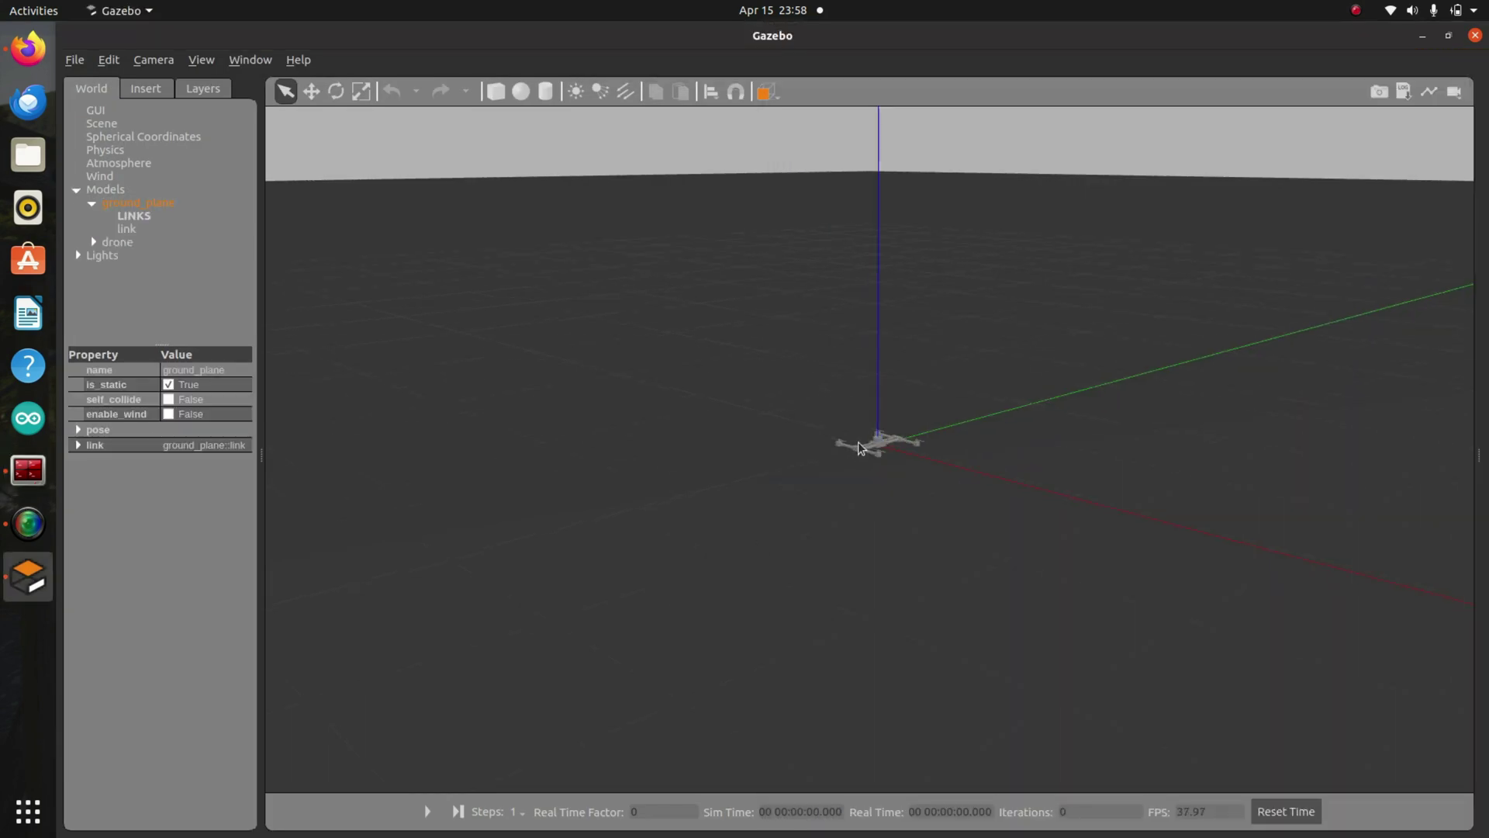
{"action": "left_click", "coordinate": [429, 811]}
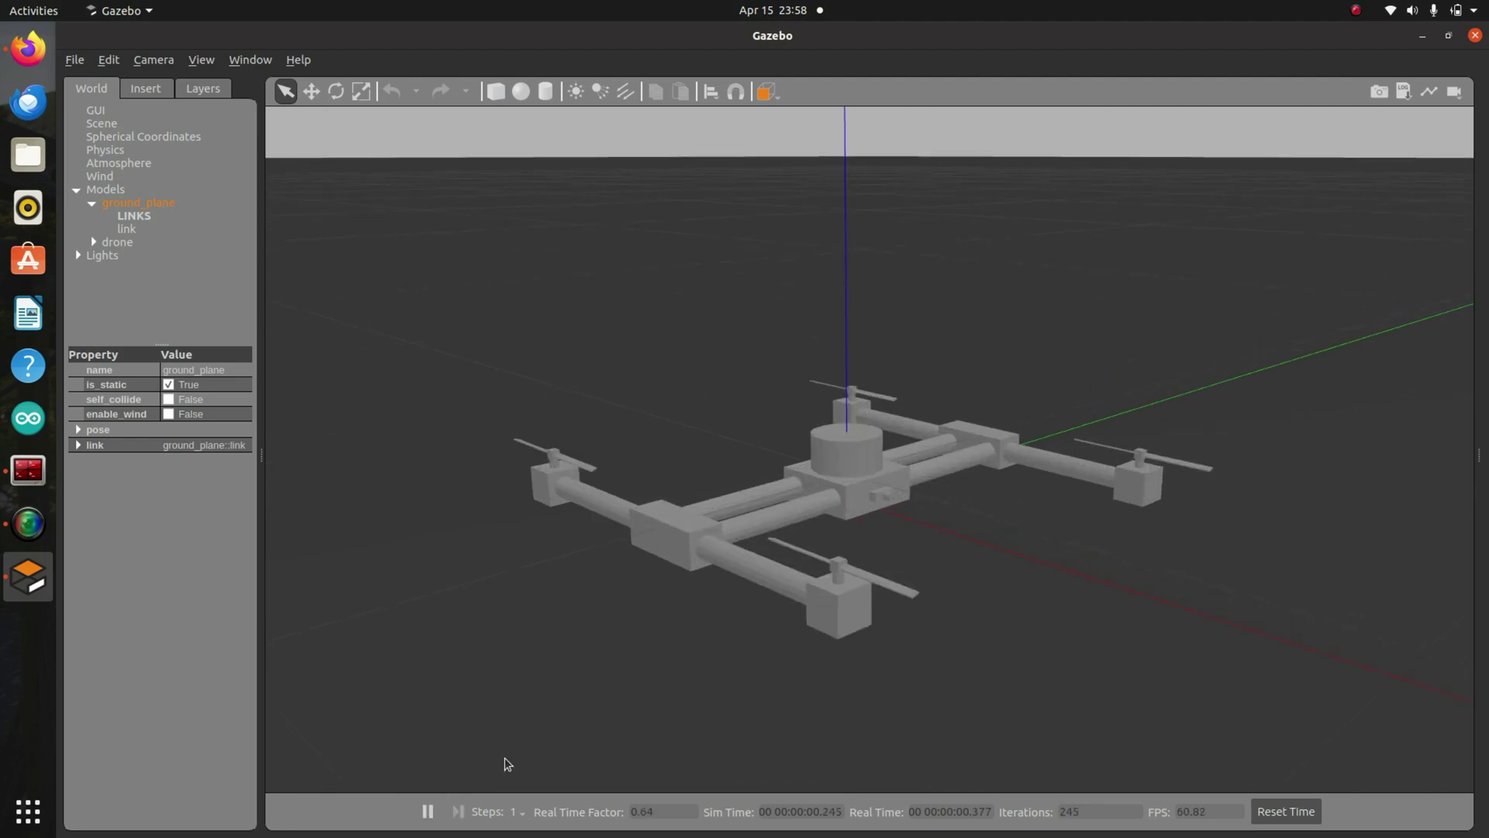
{"action": "mouse_move", "coordinate": [889, 576]}
{"action": "middle_mouse_down"}
{"action": "mouse_move", "coordinate": [713, 591]}
{"action": "mouse_move", "coordinate": [802, 615]}
{"action": "middle_mouse_up"}
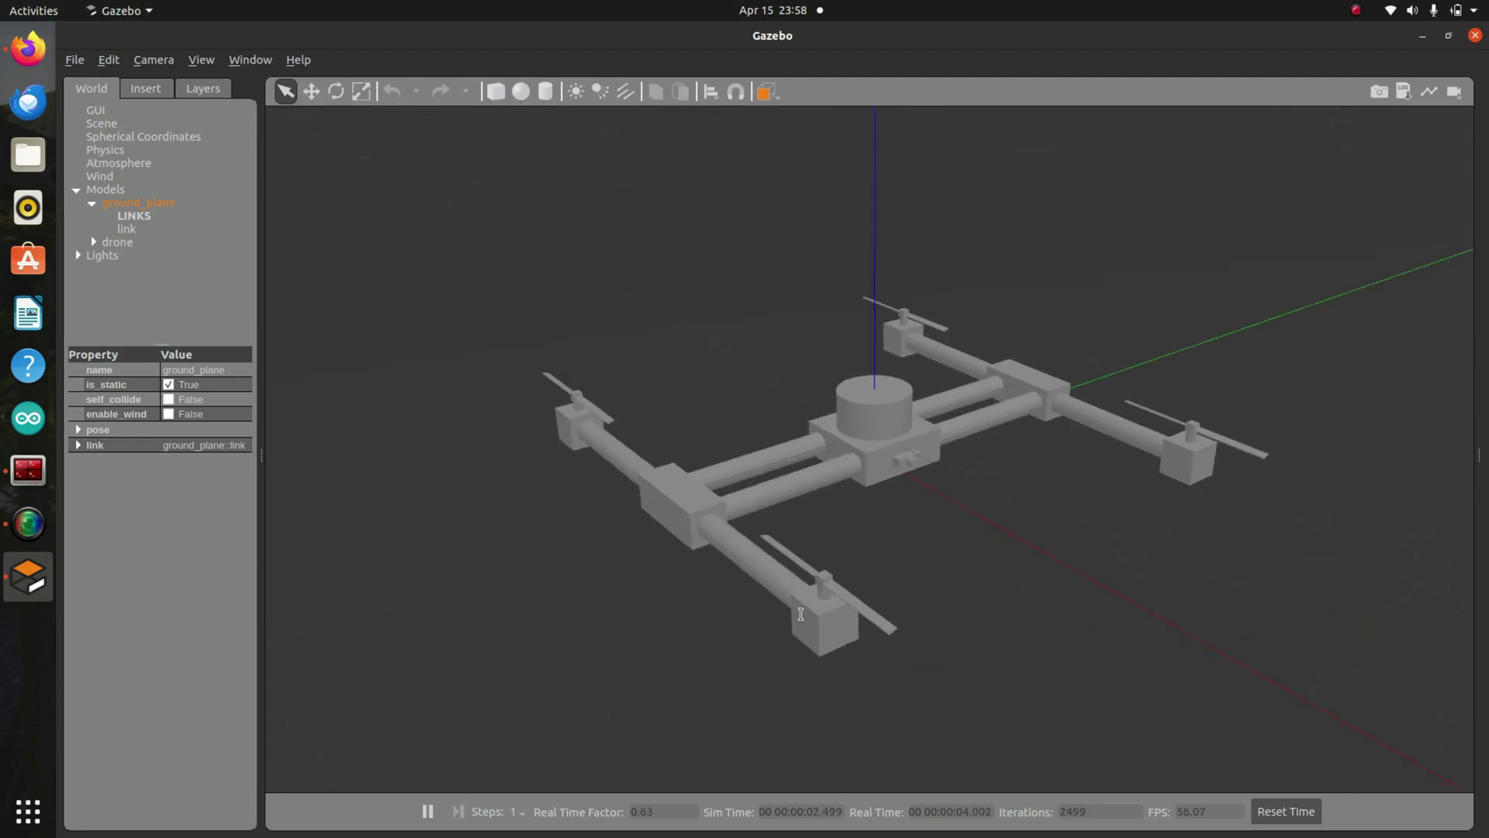
Step: Split the Terminator window horizontally into a second, lower pane
{"action": "key", "text": "alt+Tab"}
{"action": "right_click", "coordinate": [975, 540]}
{"action": "left_click", "coordinate": [1030, 590]}
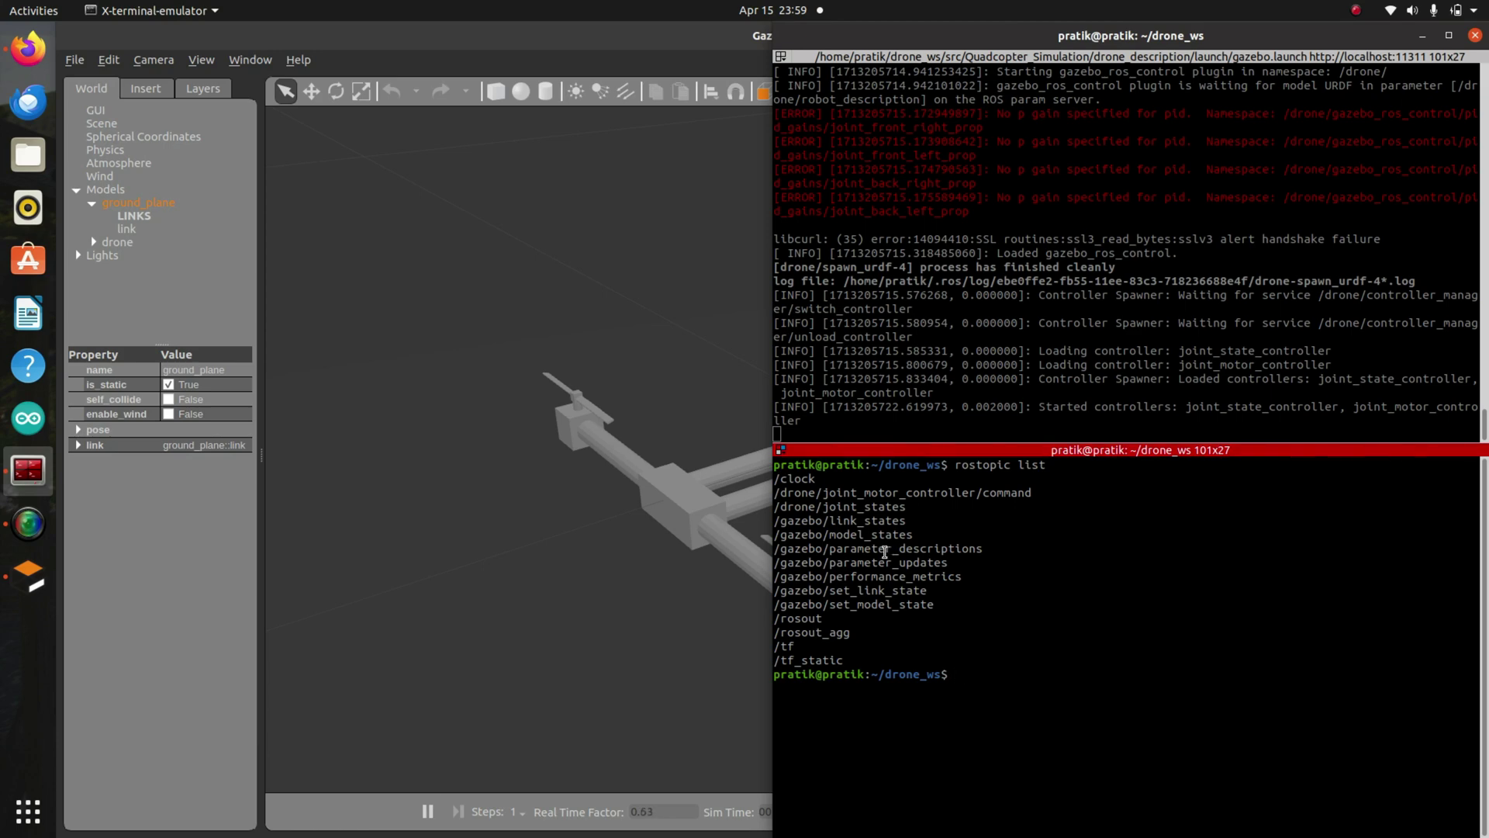
Step: Publish [10, -10, 10, -10] to the joint motor controller from the lower pane, checking Gazebo
{"action": "key", "text": "alt+Tab"}
{"action": "key", "text": "alt+Tab"}
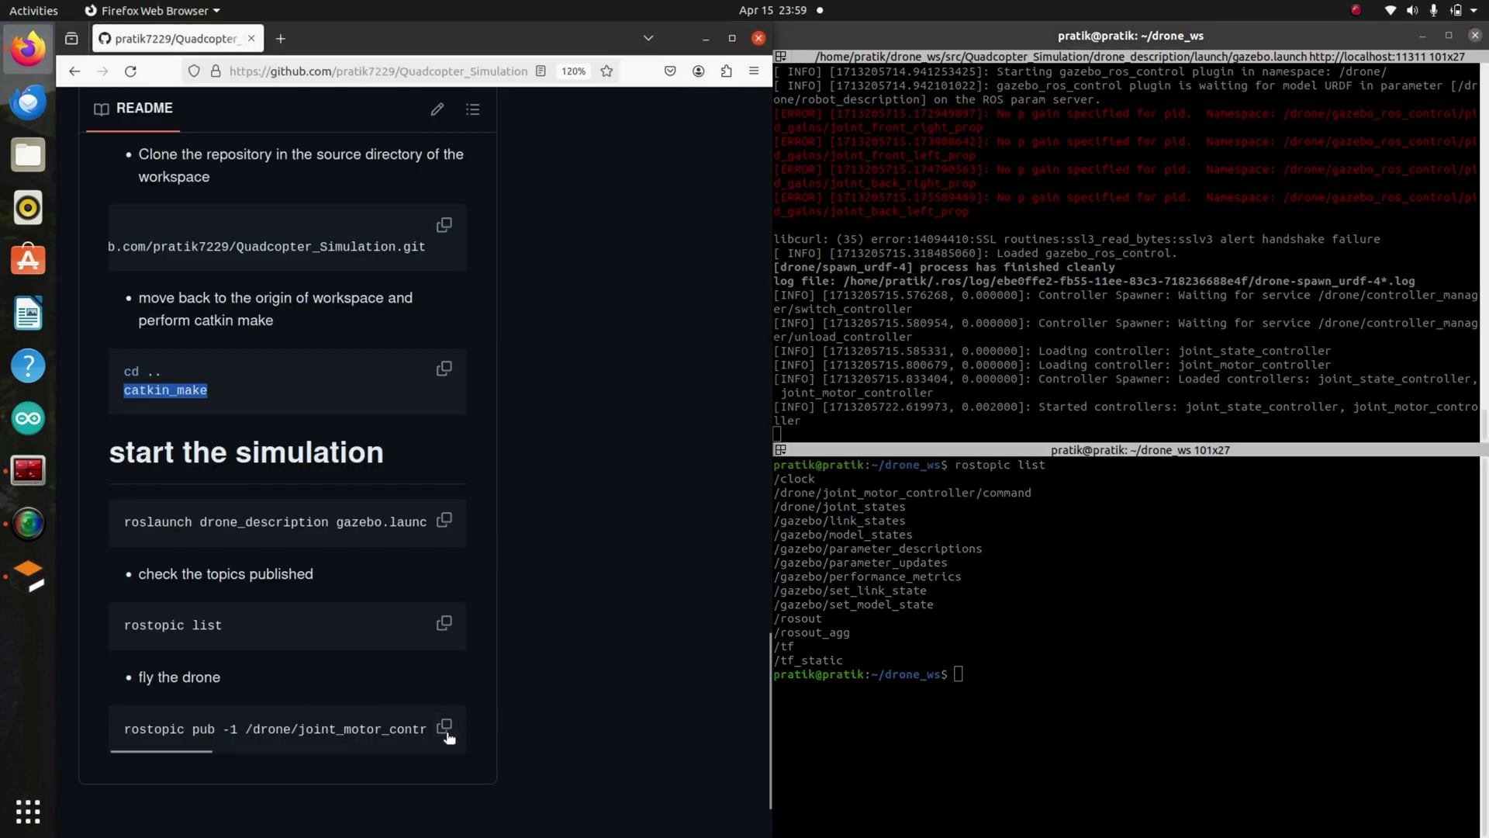
{"action": "left_click", "coordinate": [448, 736]}
{"action": "left_click", "coordinate": [1103, 735]}
{"action": "key", "text": "ctrl+shift+v"}
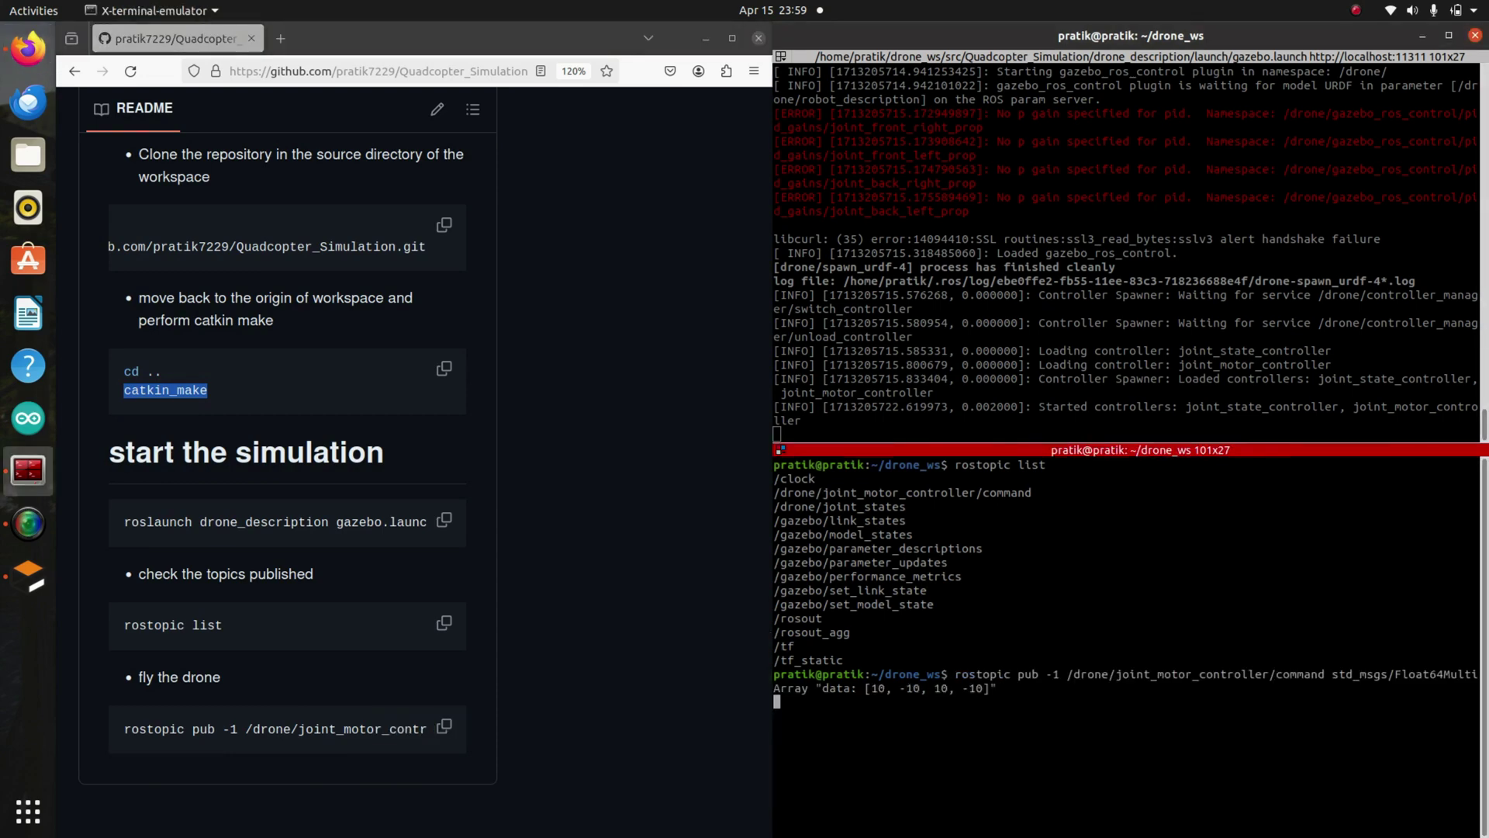
{"action": "key", "text": "alt+Tab"}
{"action": "key", "text": "alt+Tab"}
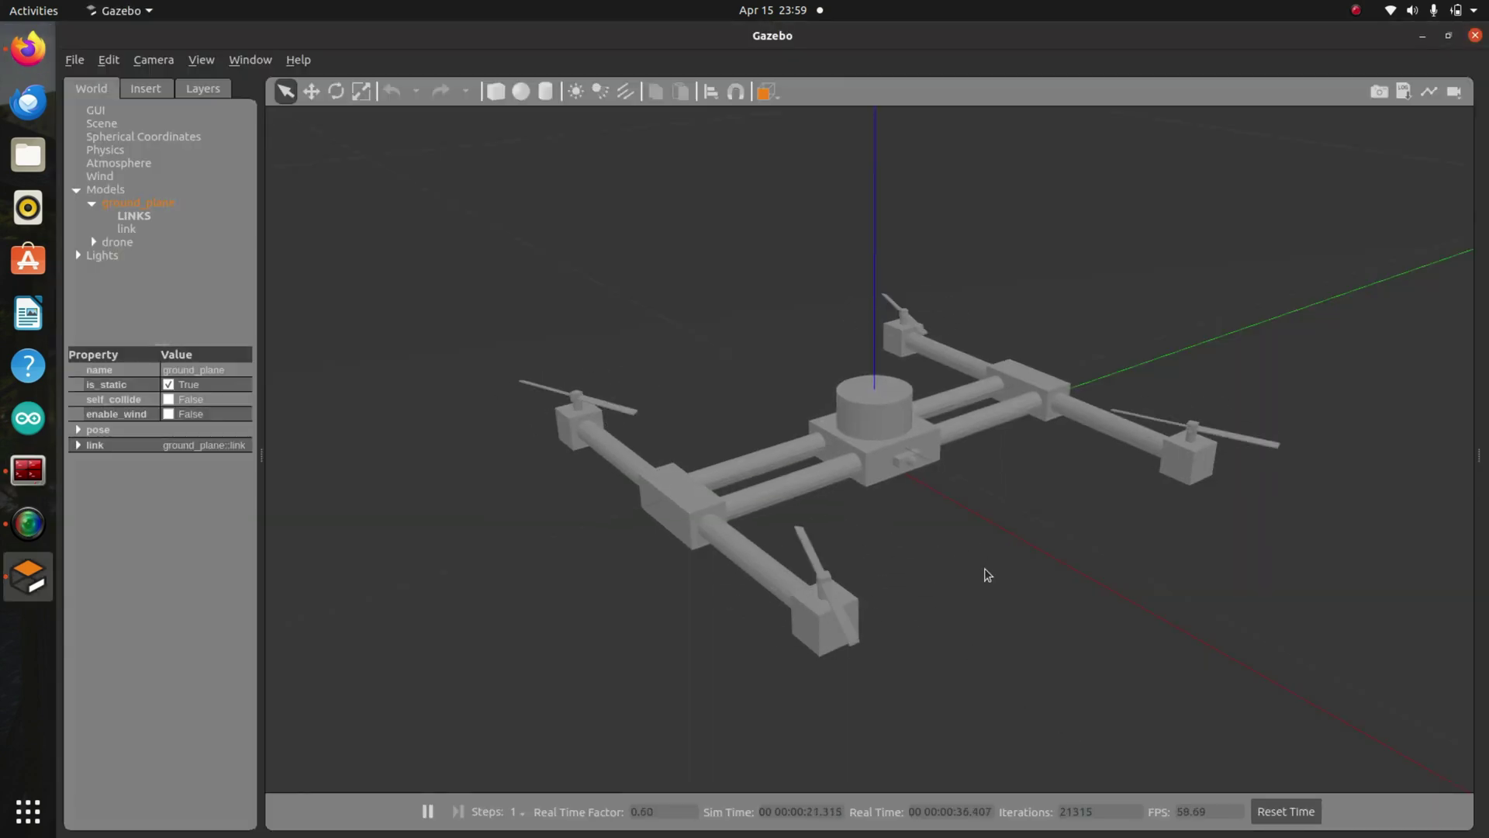
{"action": "key", "text": "alt+Tab"}
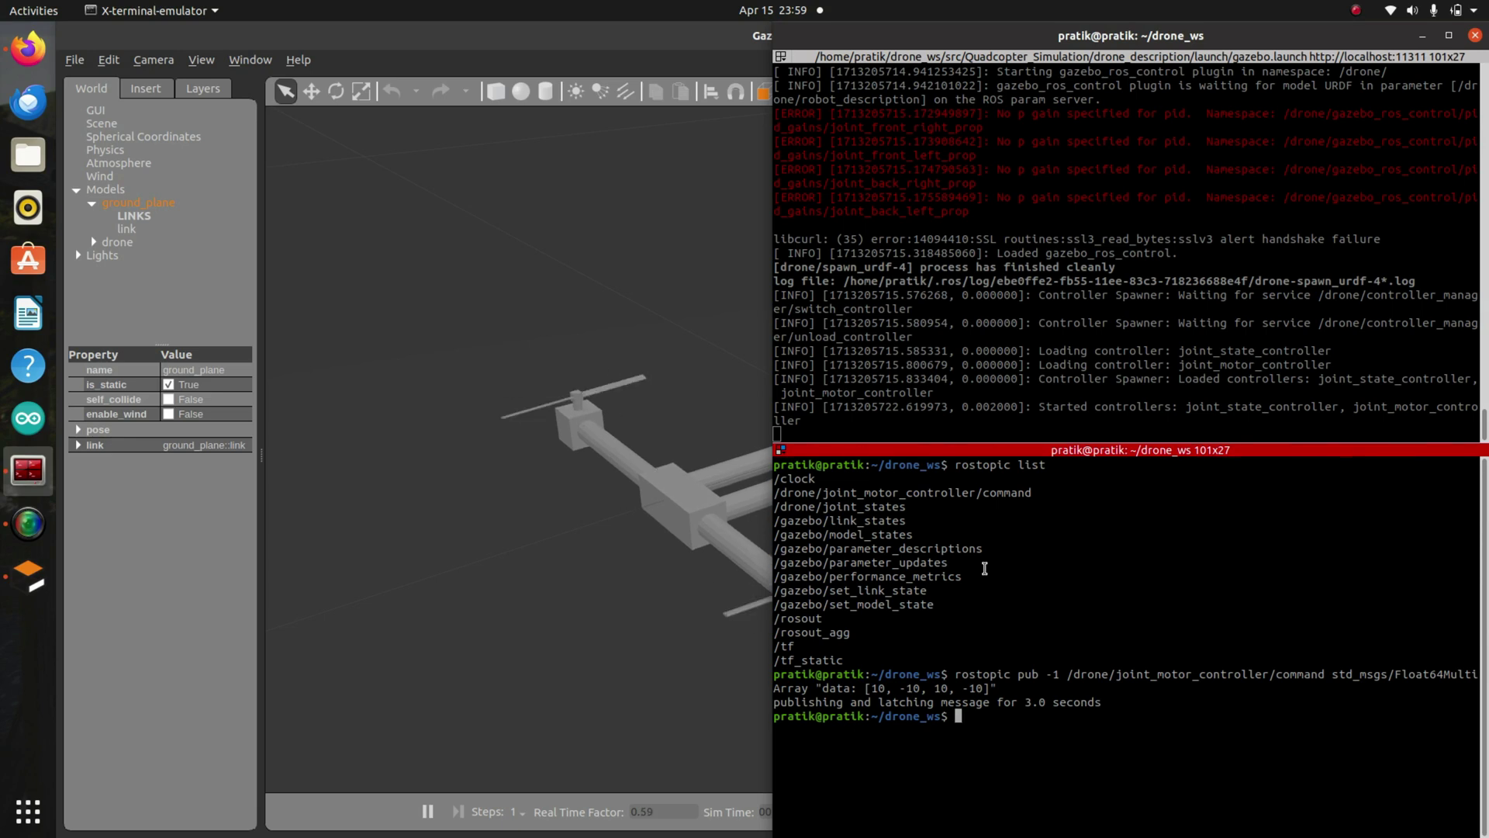